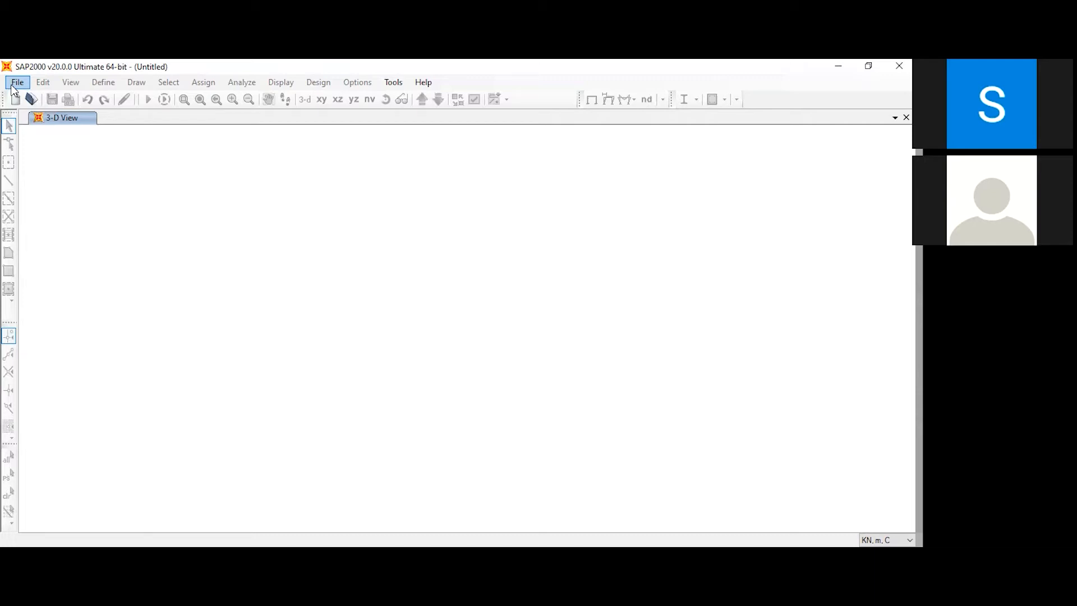
Step: Create a new model in KN, m, C units from the Beam template
{"action": "left_click", "coordinate": [15, 84]}
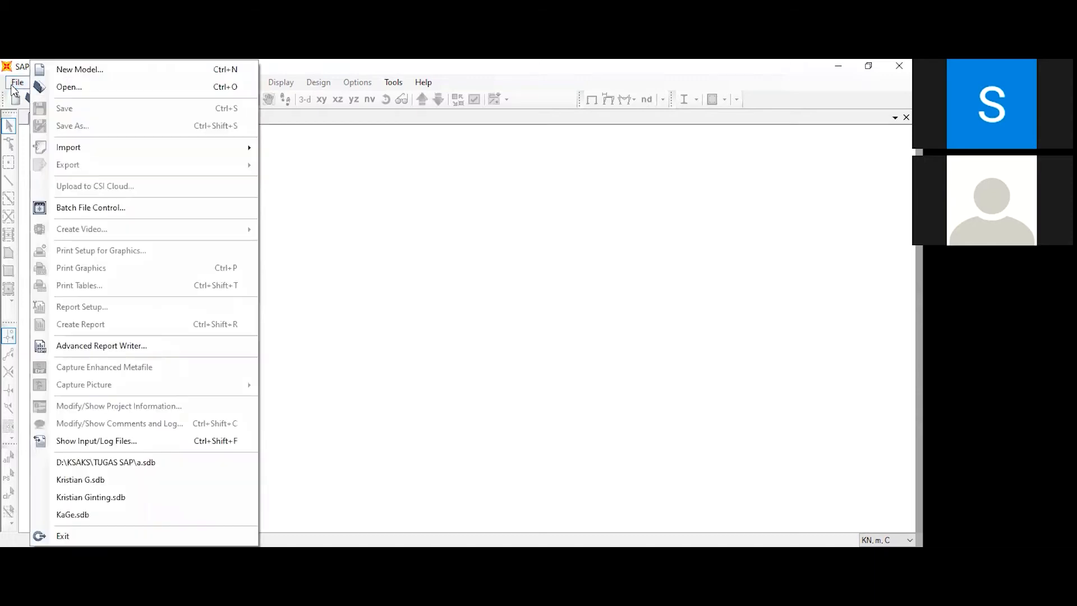
{"action": "left_click", "coordinate": [72, 70]}
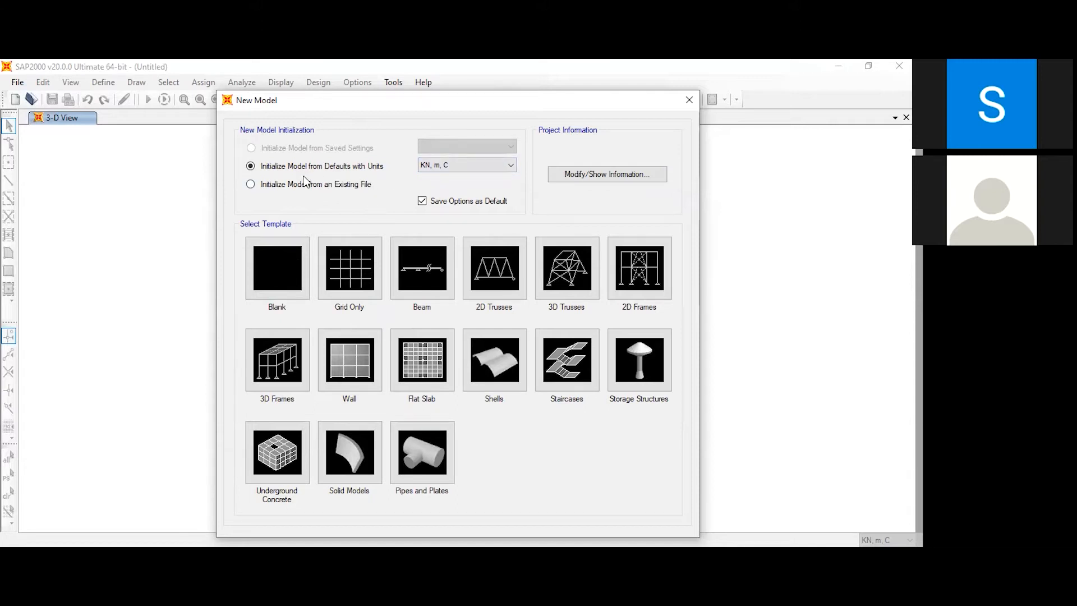
{"action": "left_click", "coordinate": [451, 167]}
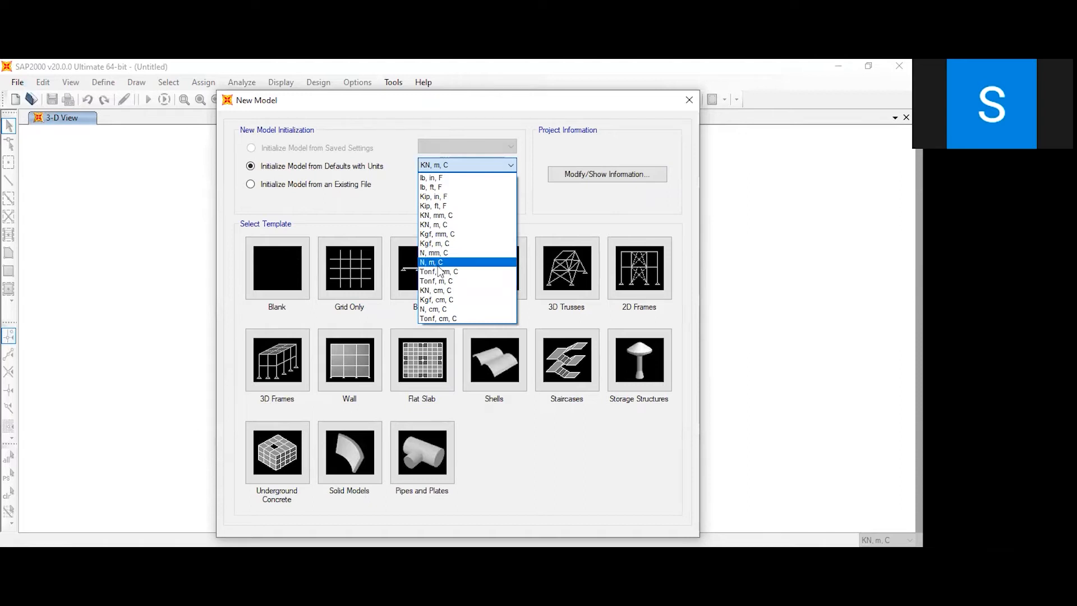
{"action": "left_click", "coordinate": [438, 225]}
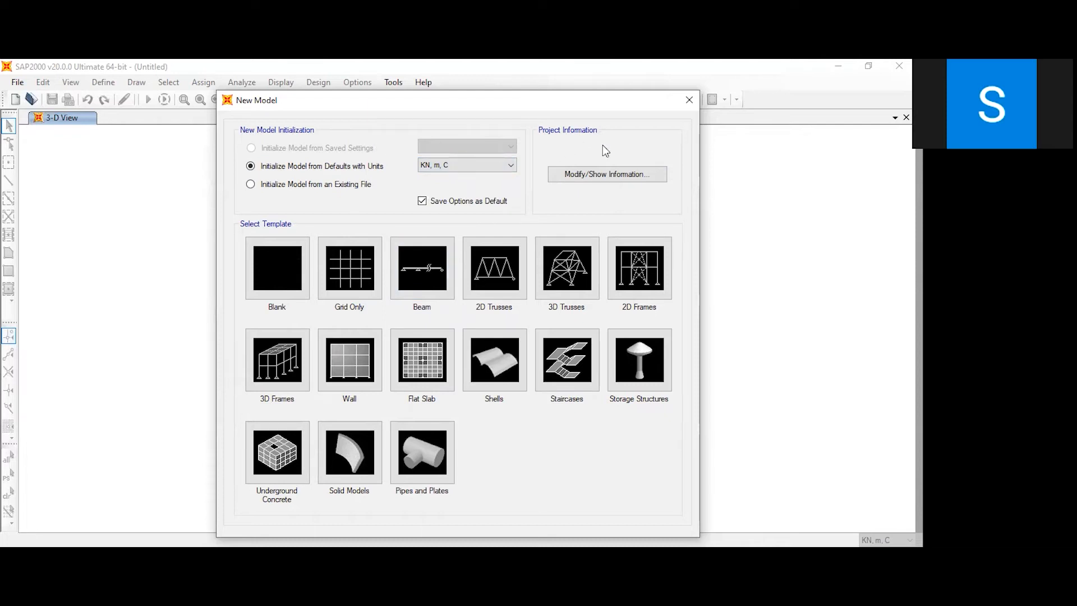
{"action": "left_click", "coordinate": [617, 174]}
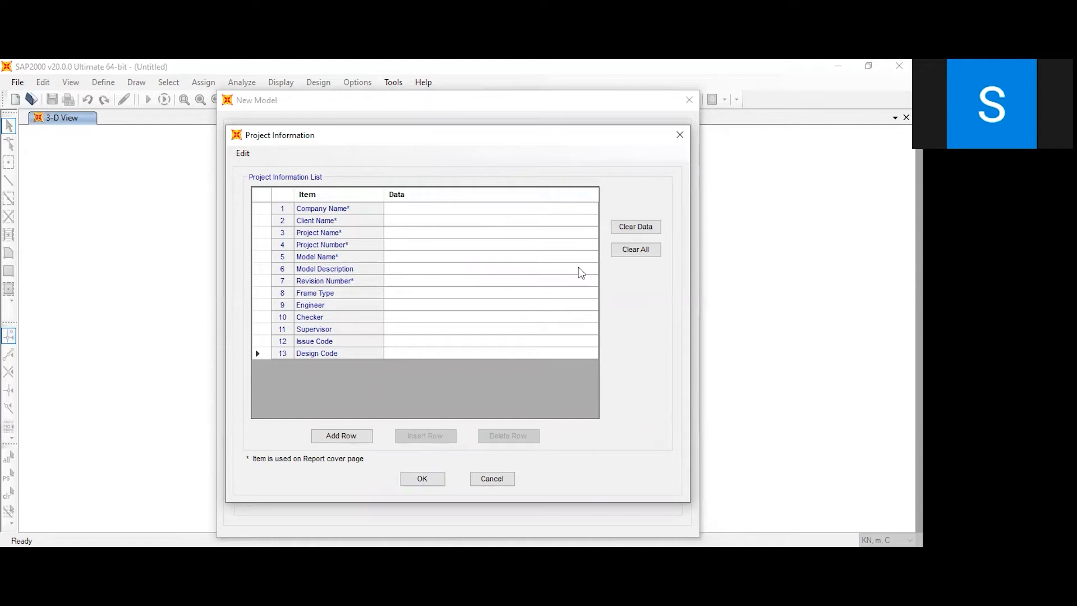
{"action": "left_click", "coordinate": [680, 135]}
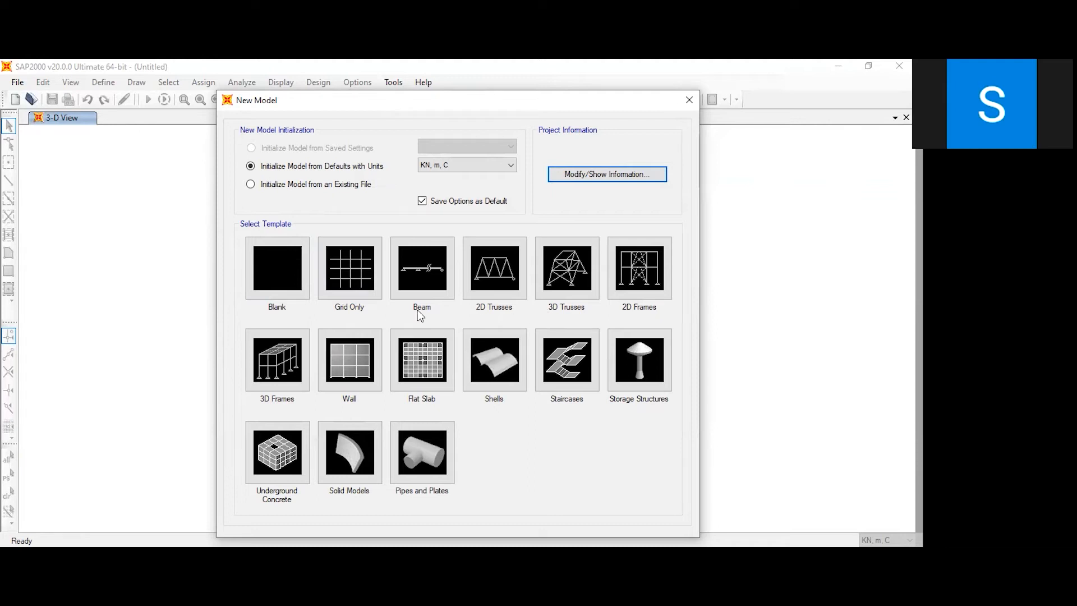
{"action": "left_click", "coordinate": [412, 260]}
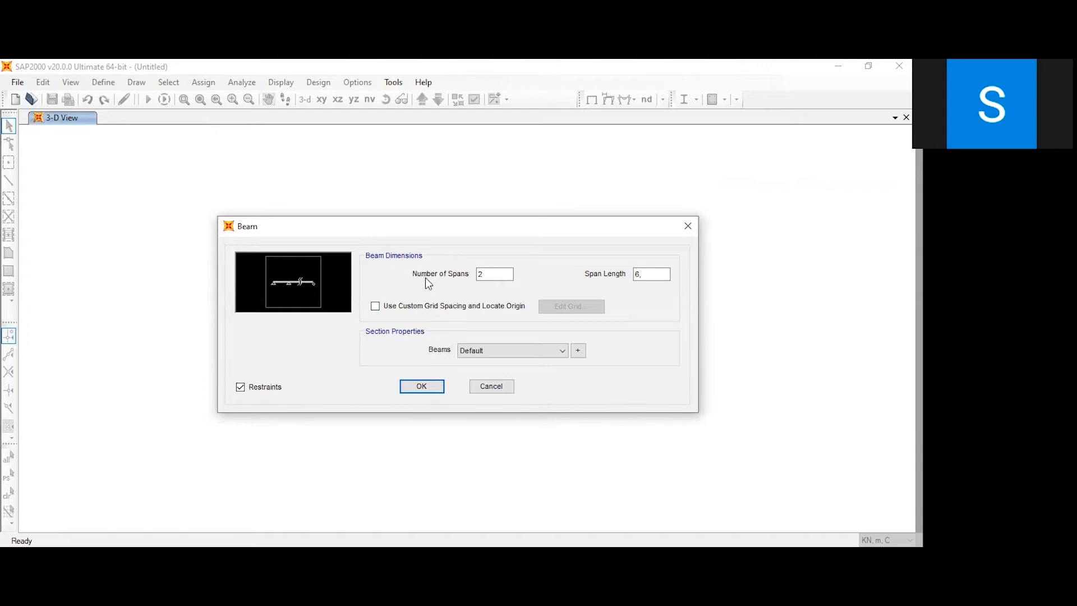
Step: Enable custom grid spacing for the beam and set the X ordinate of grid line A to 0
{"action": "left_click", "coordinate": [489, 275]}
{"action": "left_click", "coordinate": [655, 274]}
{"action": "left_click", "coordinate": [424, 307]}
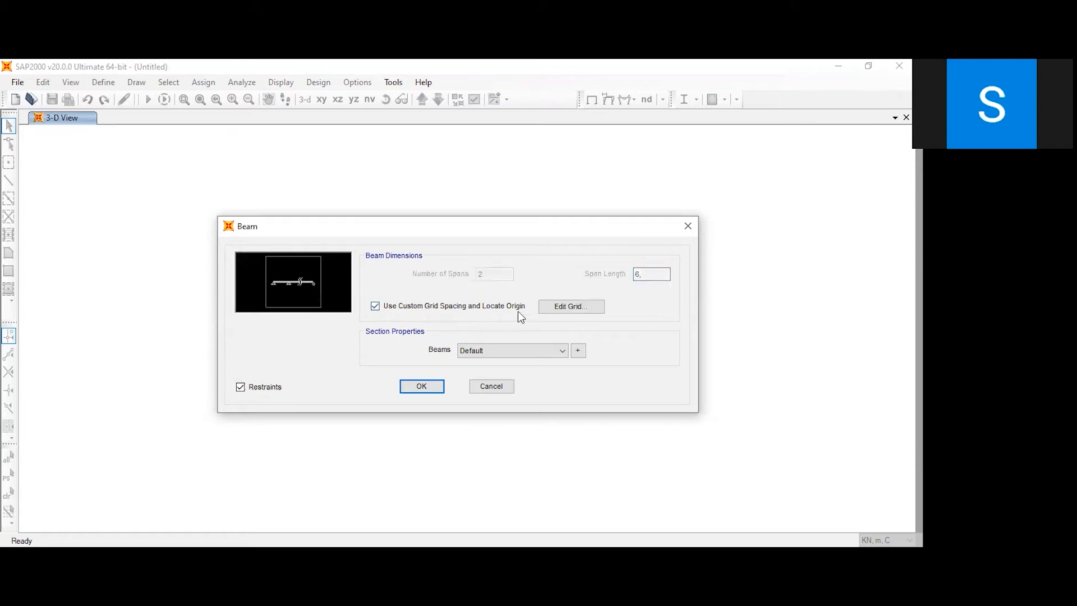
{"action": "left_click", "coordinate": [561, 308]}
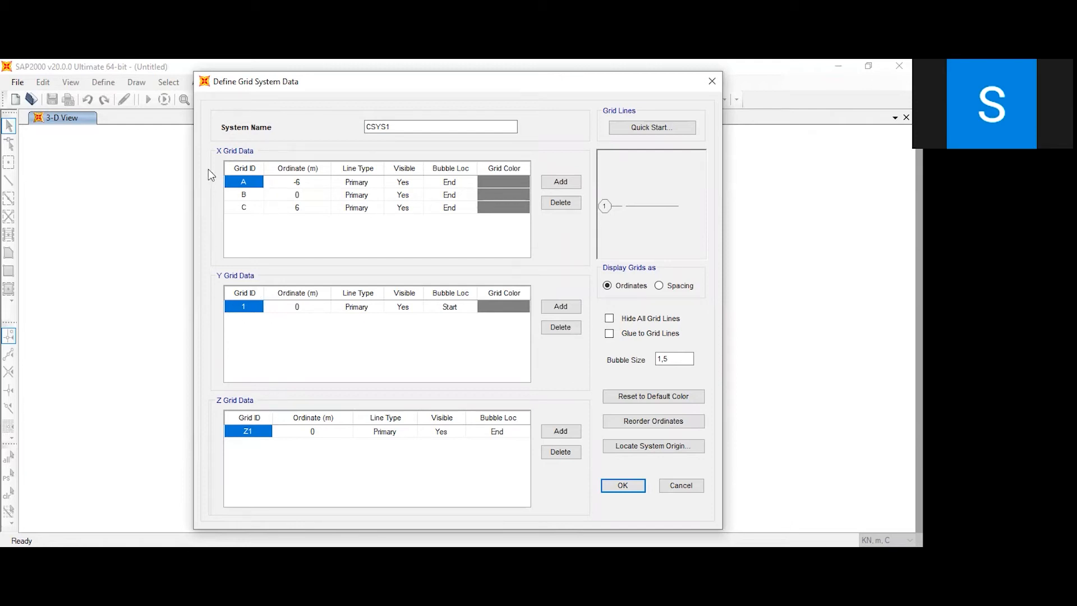
{"action": "left_click", "coordinate": [298, 180]}
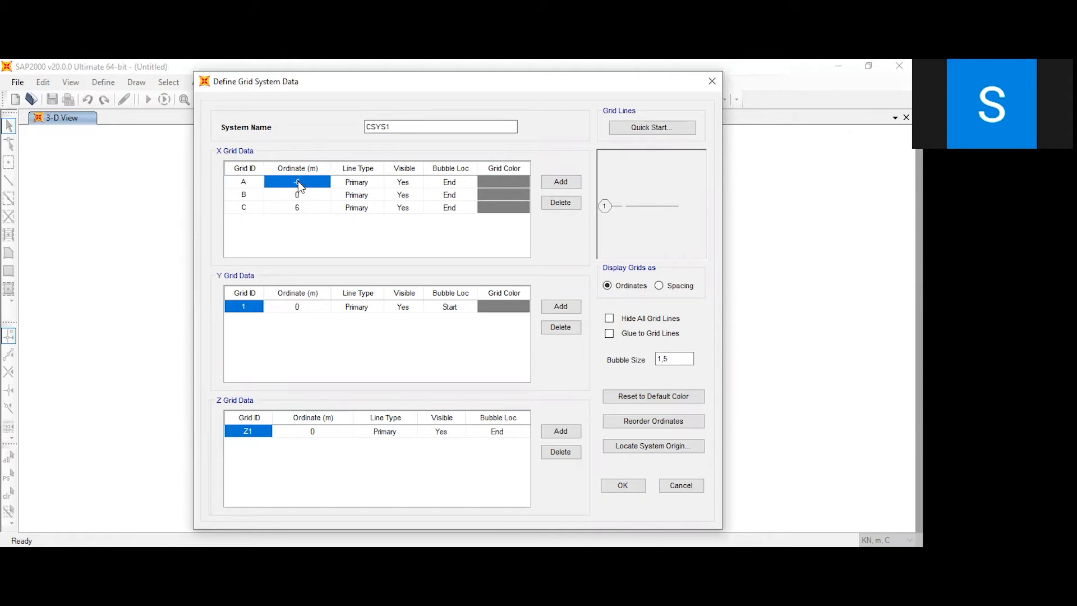
{"action": "left_click", "coordinate": [299, 180]}
{"action": "key", "text": "BackSpace"}
{"action": "key", "text": "BackSpace"}
{"action": "type", "text": "0"}
Step: Set the X ordinates of grid lines B and C to 4 m and 6 m, and generate the beam
{"action": "left_click", "coordinate": [306, 198]}
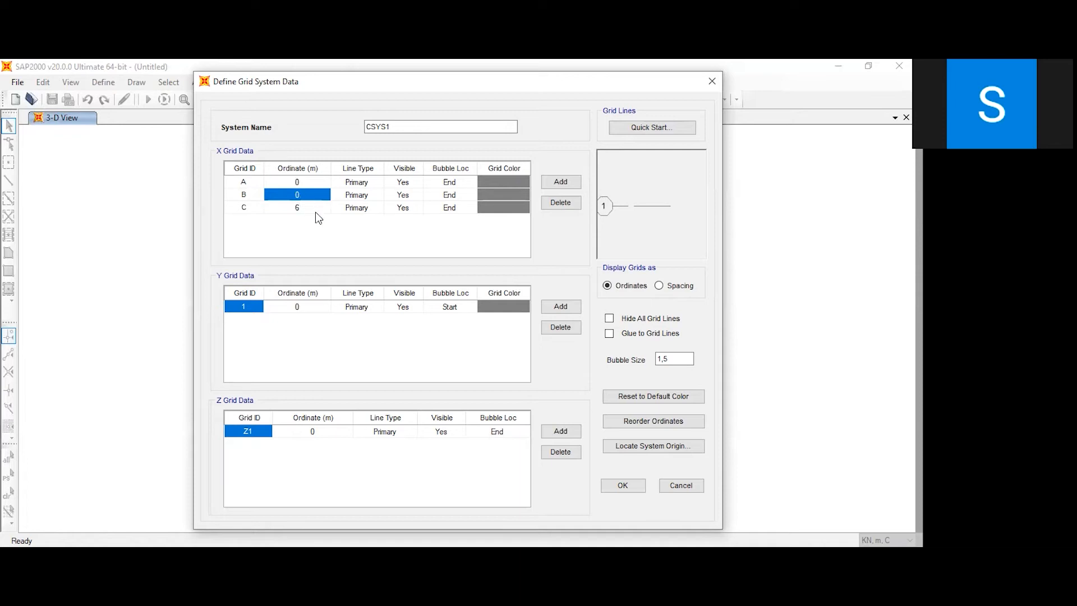
{"action": "left_click", "coordinate": [298, 194]}
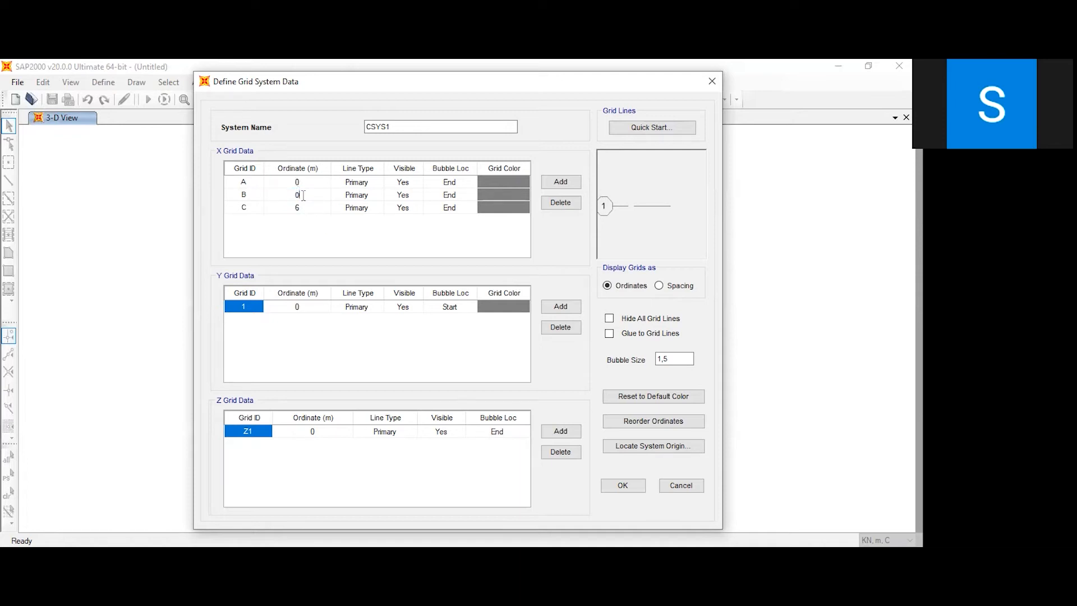
{"action": "key", "text": "BackSpace"}
{"action": "type", "text": "4"}
{"action": "left_click", "coordinate": [300, 208]}
{"action": "key", "text": "BackSpace"}
{"action": "type", "text": "8"}
{"action": "left_click", "coordinate": [623, 486]}
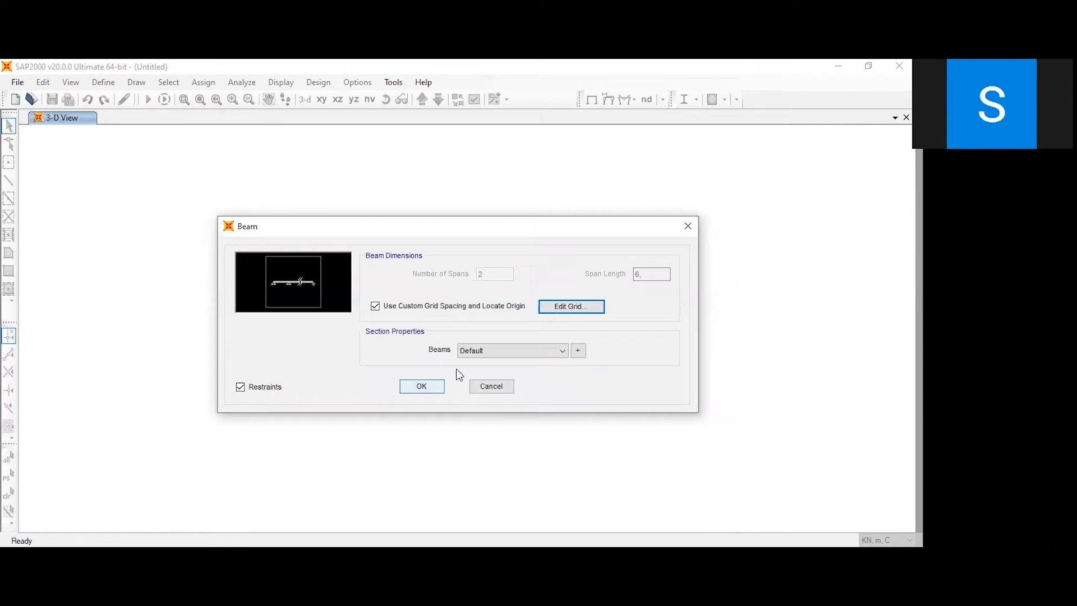
{"action": "left_click", "coordinate": [436, 386]}
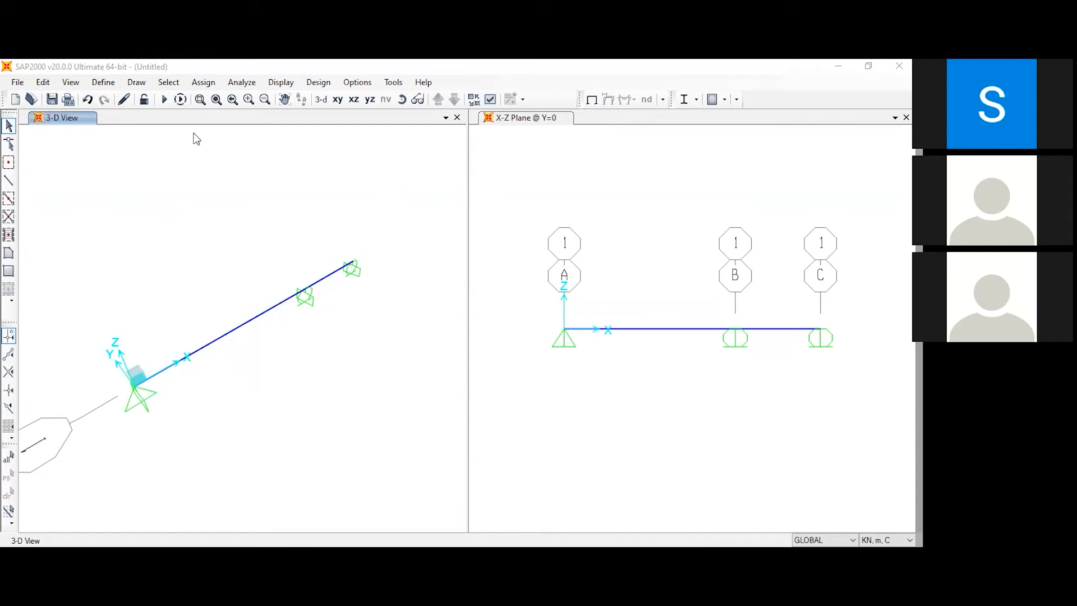
Step: Close the 3-D view and center the beam in the X-Z plane view
{"action": "left_click", "coordinate": [457, 118]}
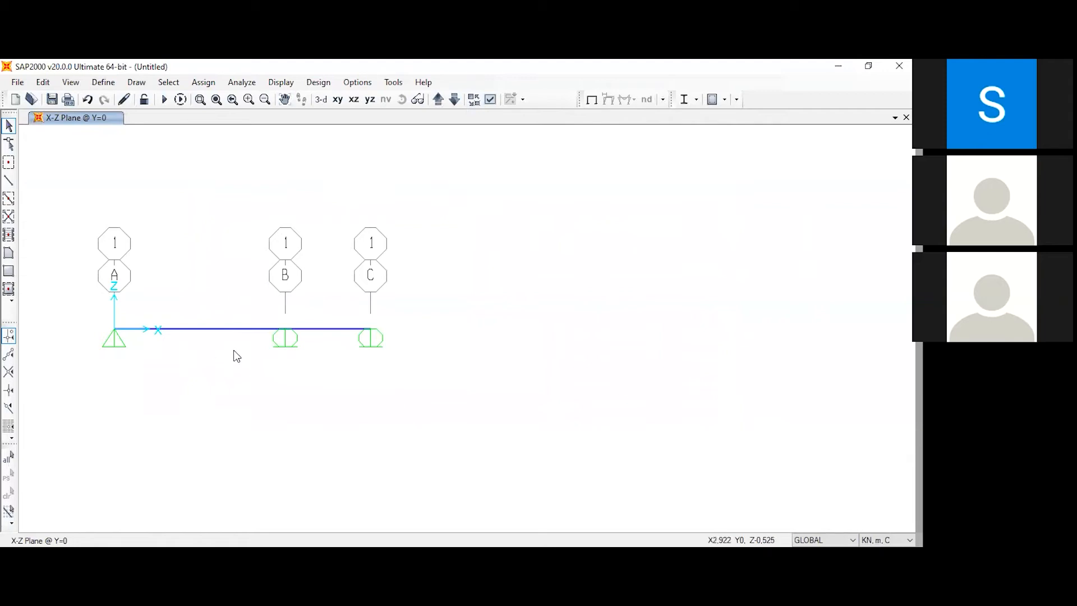
{"action": "middle_click", "coordinate": [261, 359]}
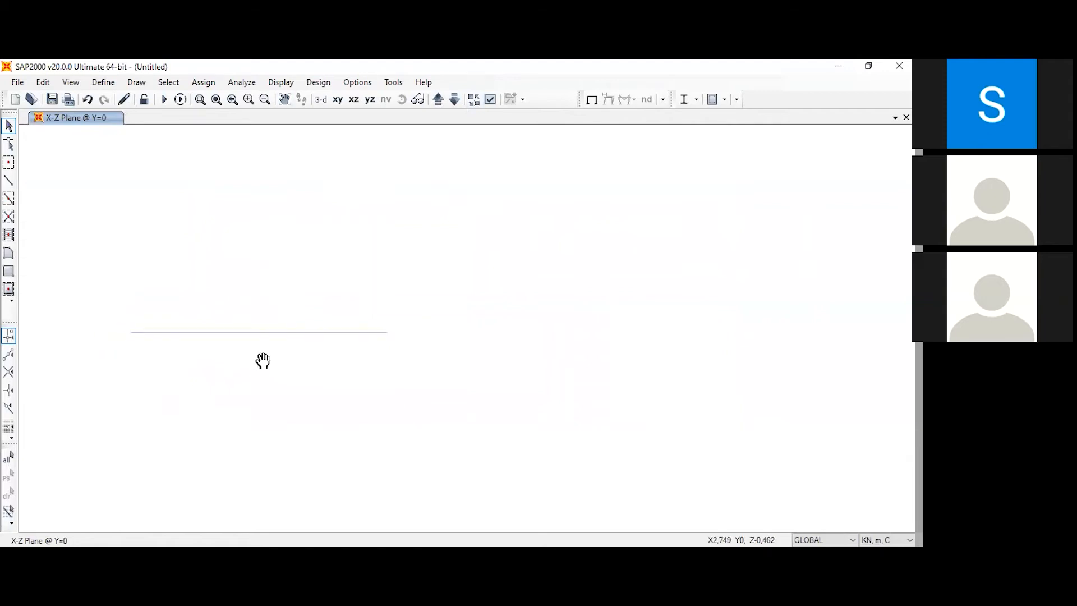
{"action": "middle_click_drag", "start_coordinate": [554, 378], "coordinate": [521, 384]}
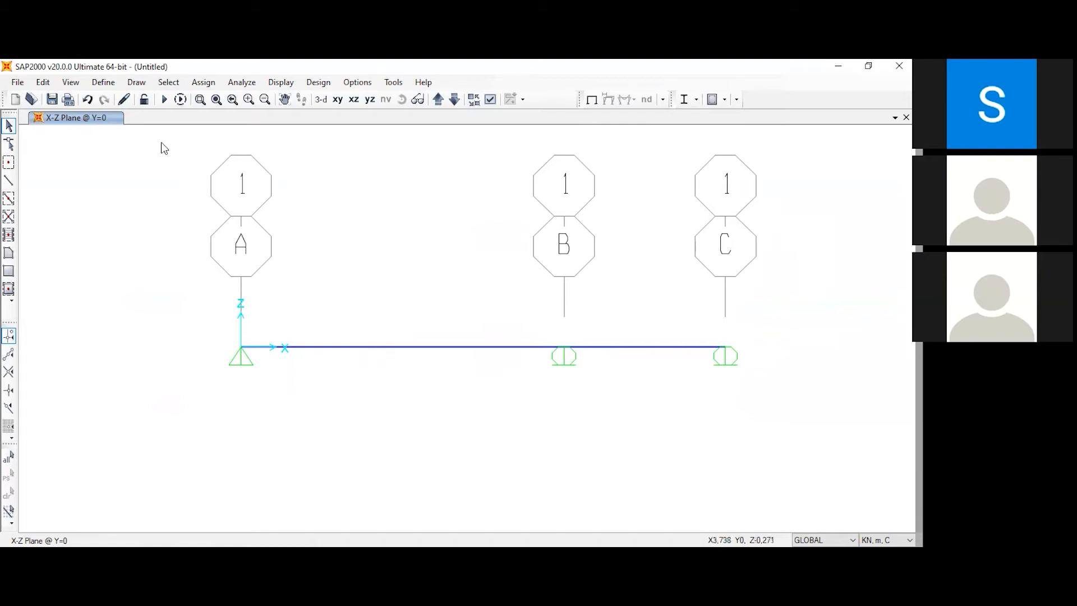
Step: Start adding a new material for the United States region with Concrete as its material type
{"action": "left_click", "coordinate": [105, 84]}
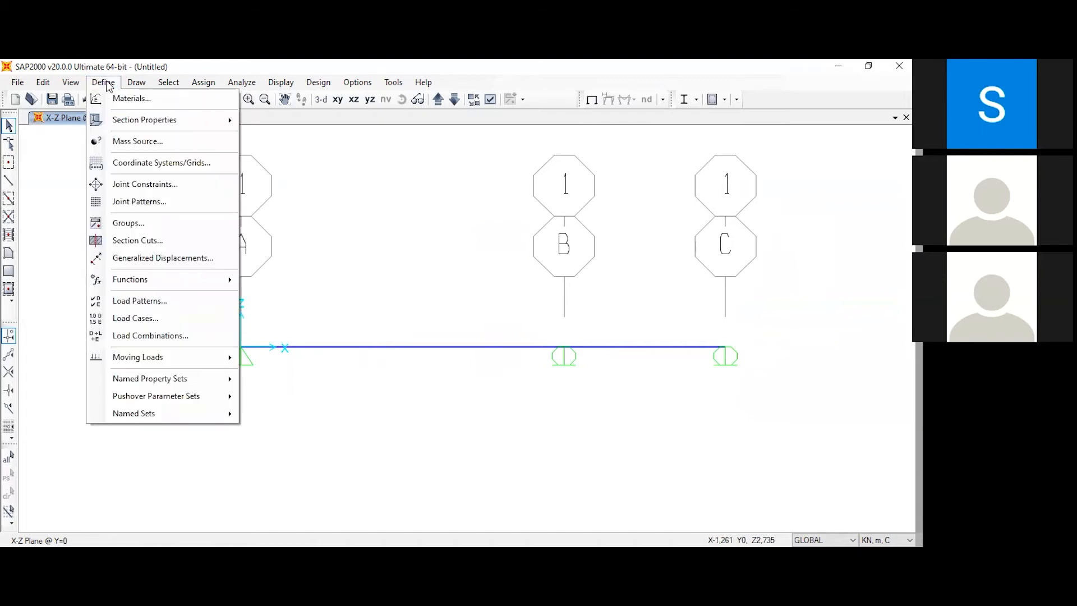
{"action": "left_click", "coordinate": [128, 100]}
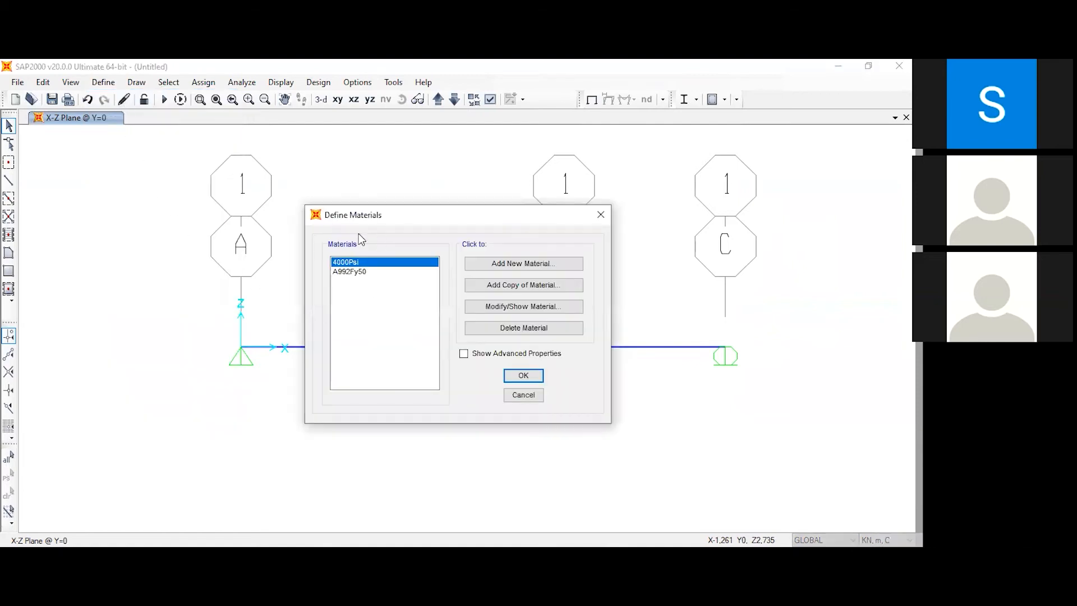
{"action": "left_click", "coordinate": [358, 271]}
{"action": "left_click", "coordinate": [359, 262]}
{"action": "left_click", "coordinate": [532, 265]}
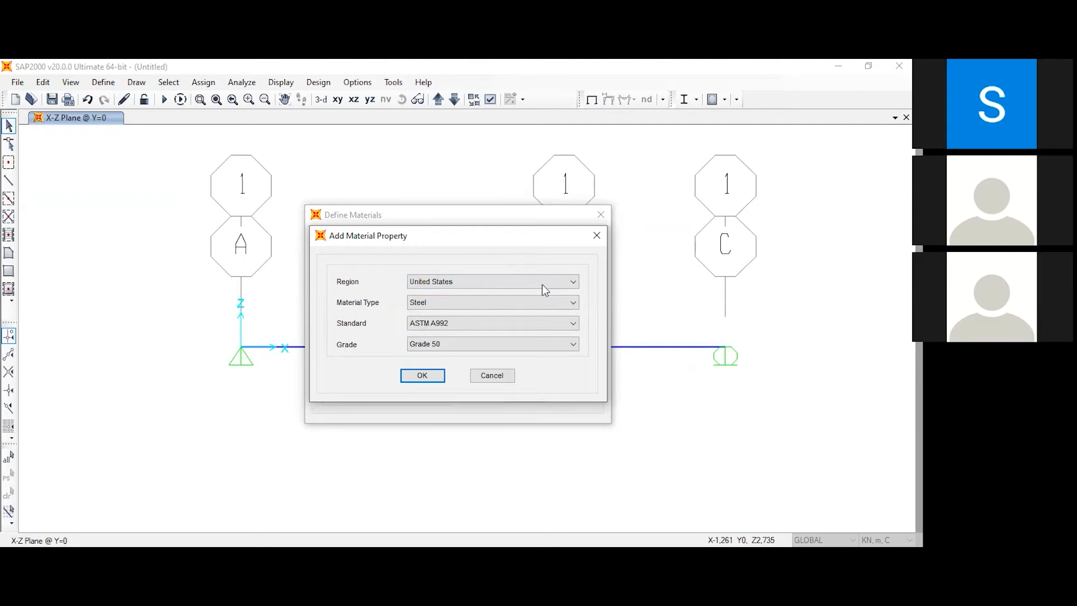
{"action": "left_click", "coordinate": [563, 307]}
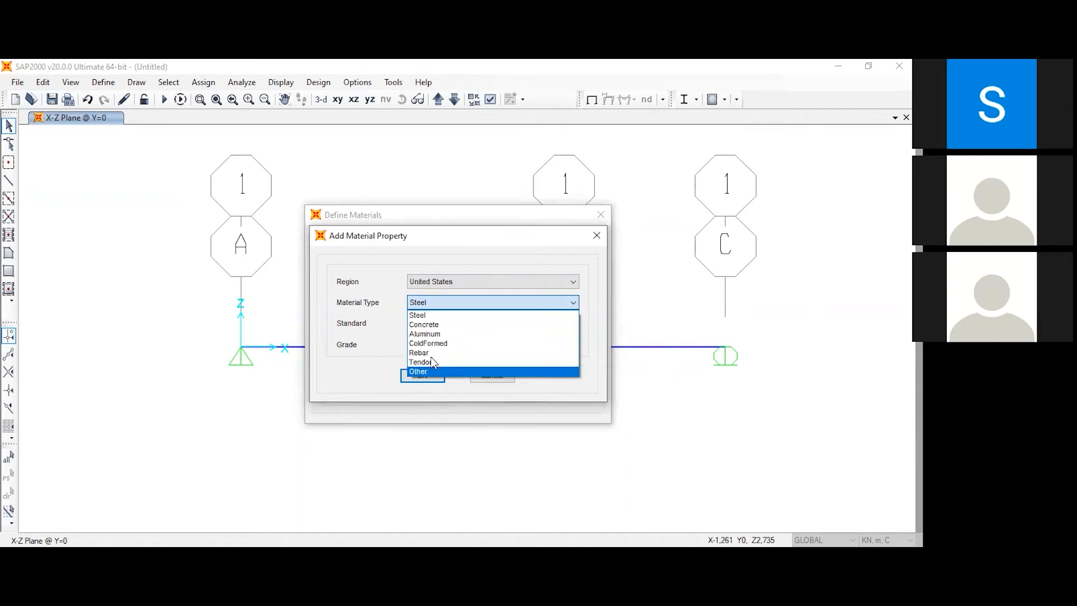
{"action": "left_click", "coordinate": [433, 327]}
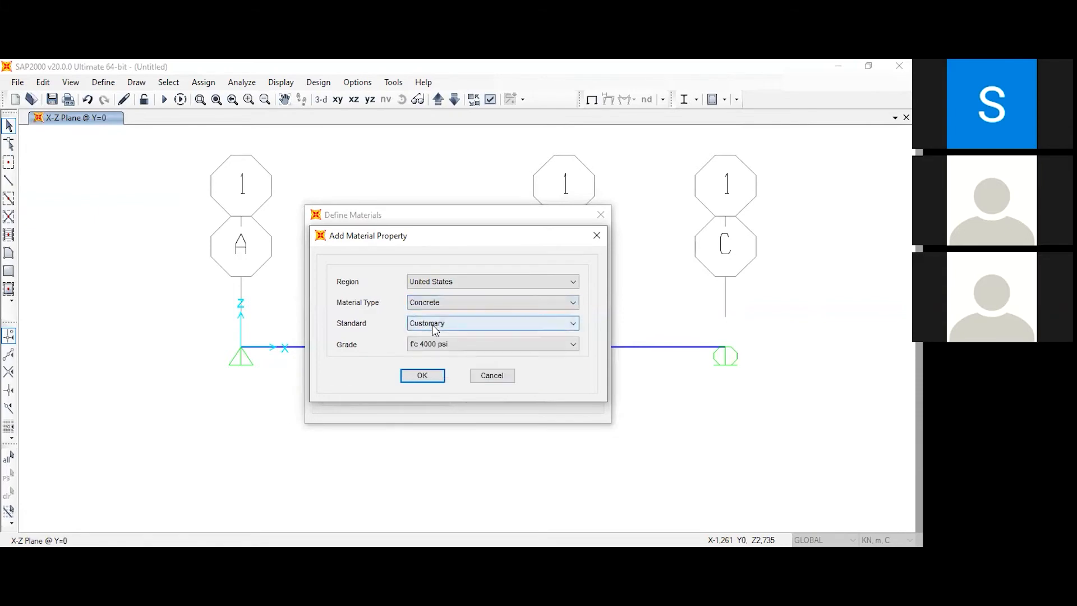
{"action": "left_click", "coordinate": [570, 323]}
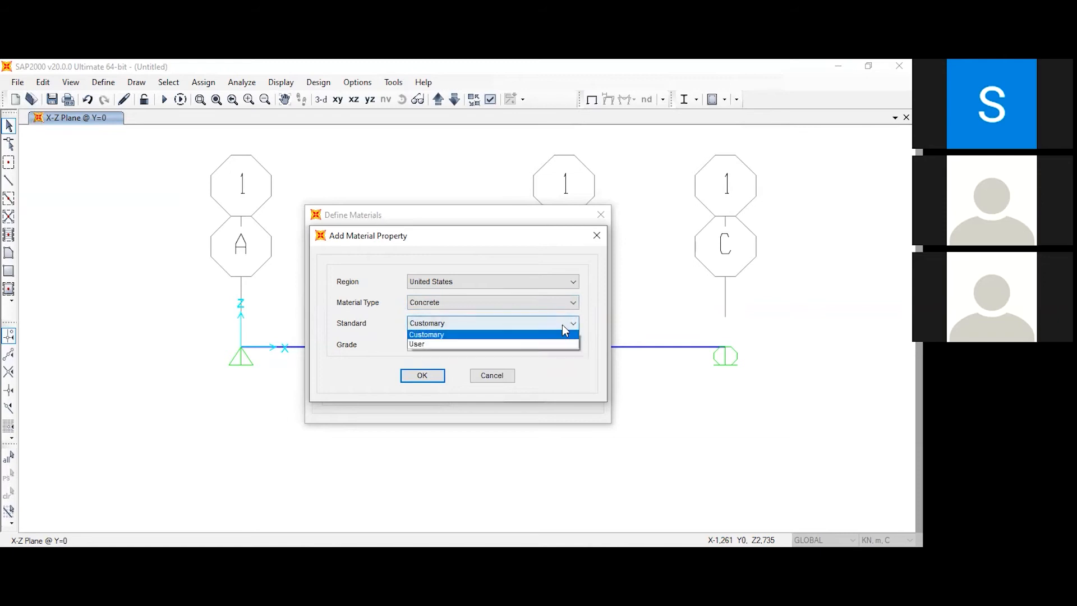
{"action": "left_click", "coordinate": [521, 337]}
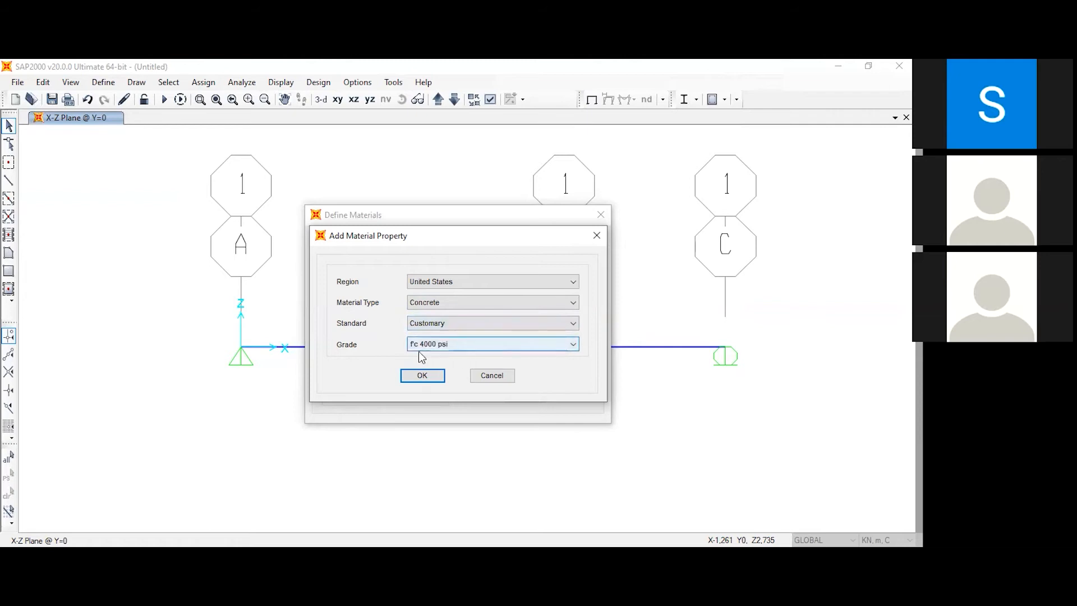
{"action": "left_click", "coordinate": [562, 342]}
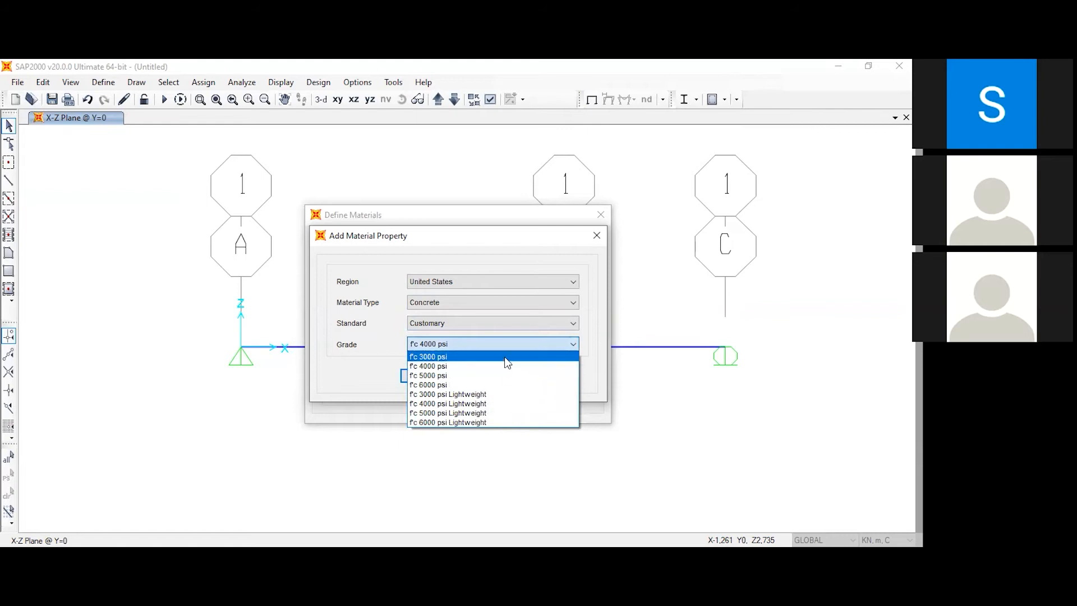
{"action": "left_click", "coordinate": [537, 330]}
{"action": "left_click", "coordinate": [536, 325]}
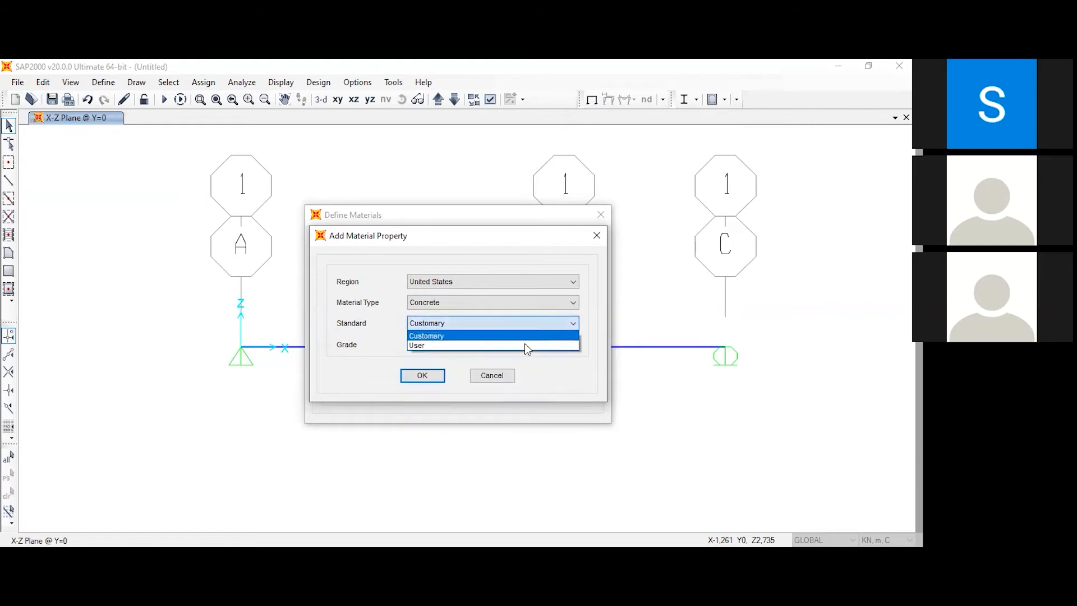
{"action": "left_click", "coordinate": [260, 286]}
Step: Choose the User standard for the concrete material and save it with a weight per unit volume of 0
{"action": "left_click", "coordinate": [433, 324]}
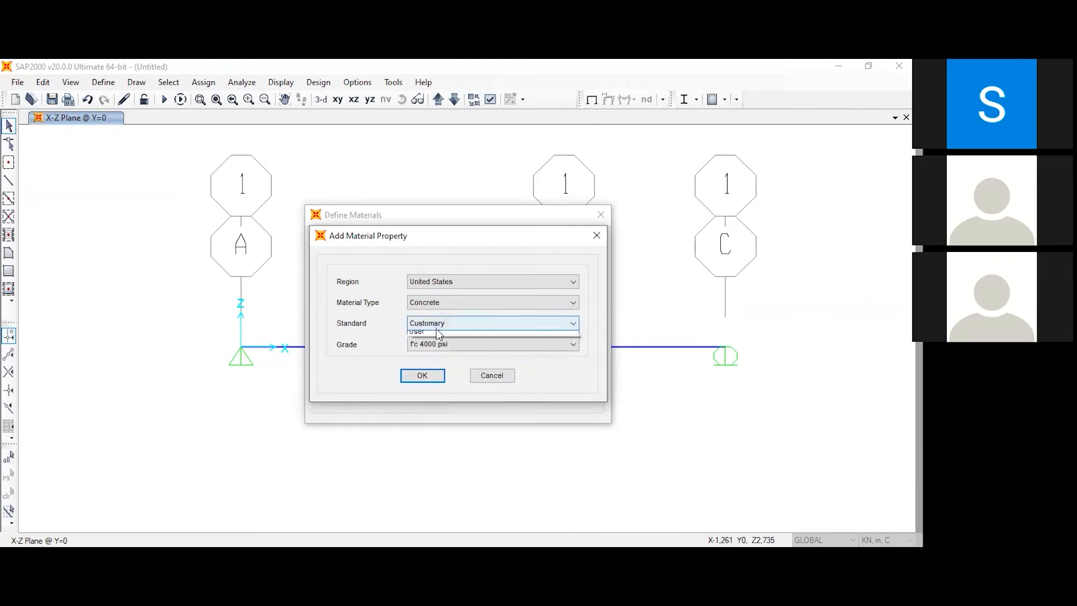
{"action": "left_click", "coordinate": [436, 343]}
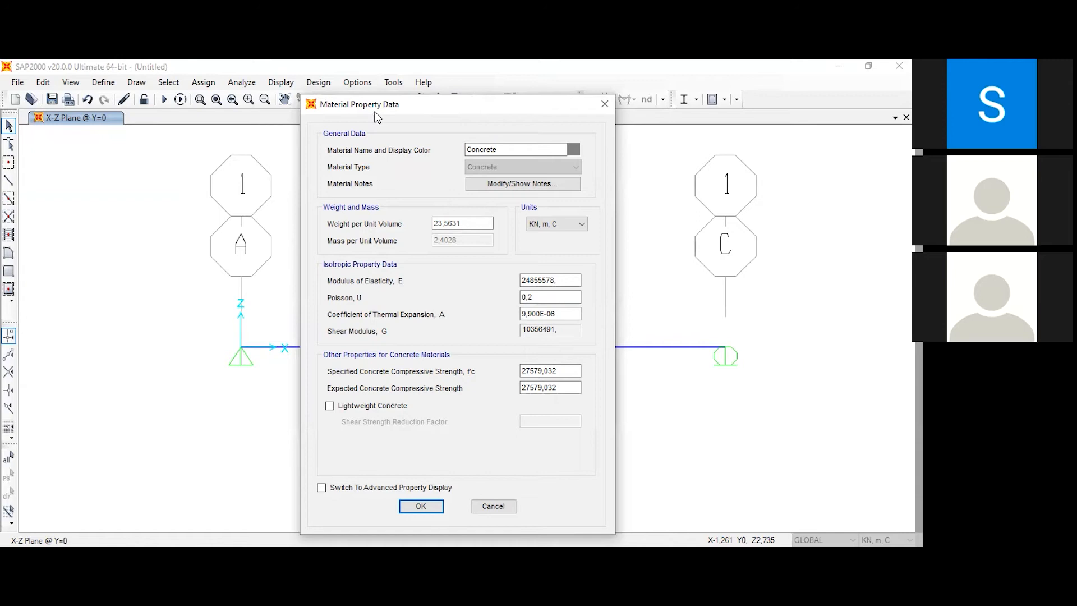
{"action": "left_click", "coordinate": [510, 149]}
{"action": "left_click", "coordinate": [510, 150]}
{"action": "double_click", "coordinate": [459, 224]}
{"action": "type", "text": "0"}
{"action": "left_click", "coordinate": [423, 505]}
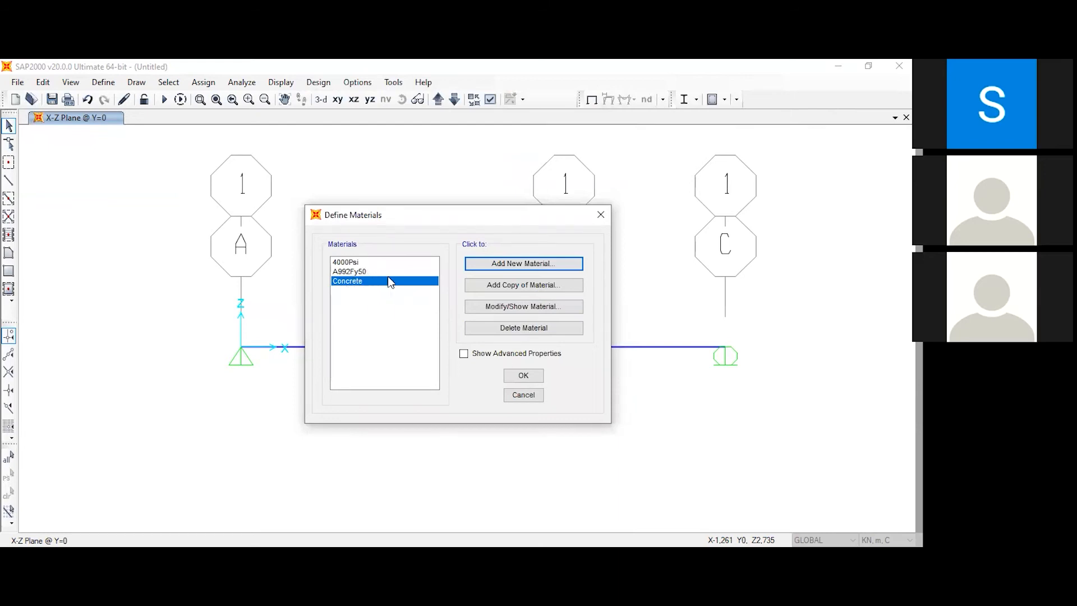
{"action": "left_click", "coordinate": [511, 378]}
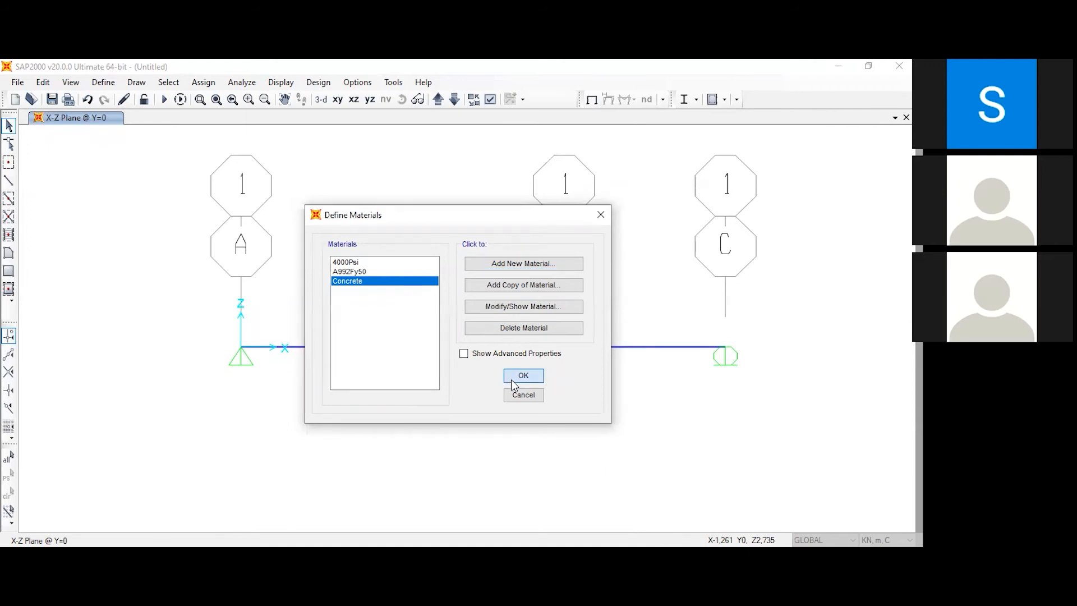
Step: Start adding a new frame section property of Concrete type with a Rectangular shape
{"action": "left_click", "coordinate": [108, 85]}
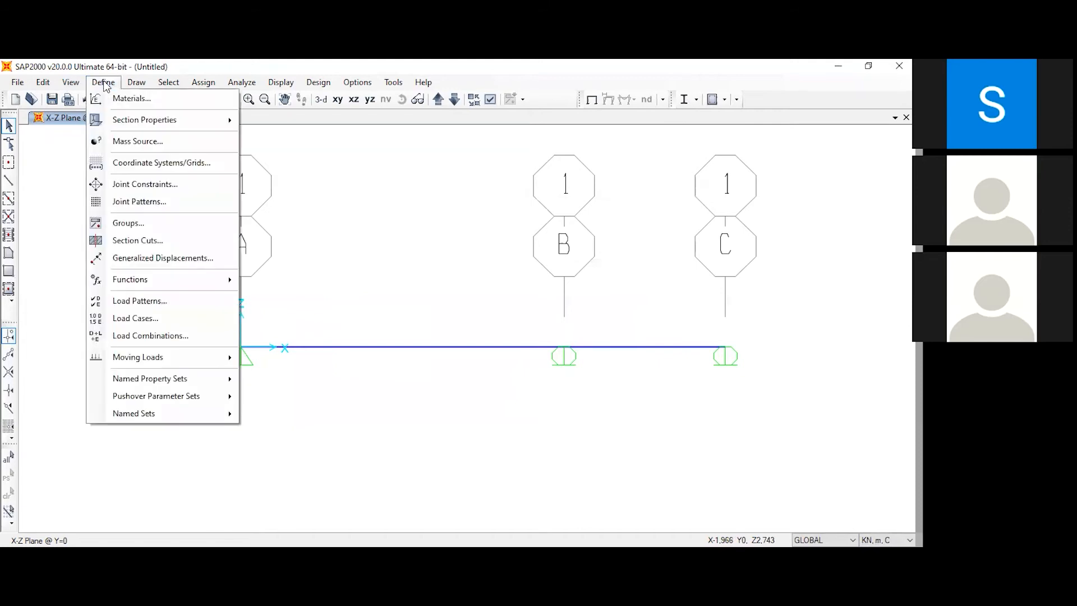
{"action": "mouse_move", "coordinate": [150, 120]}
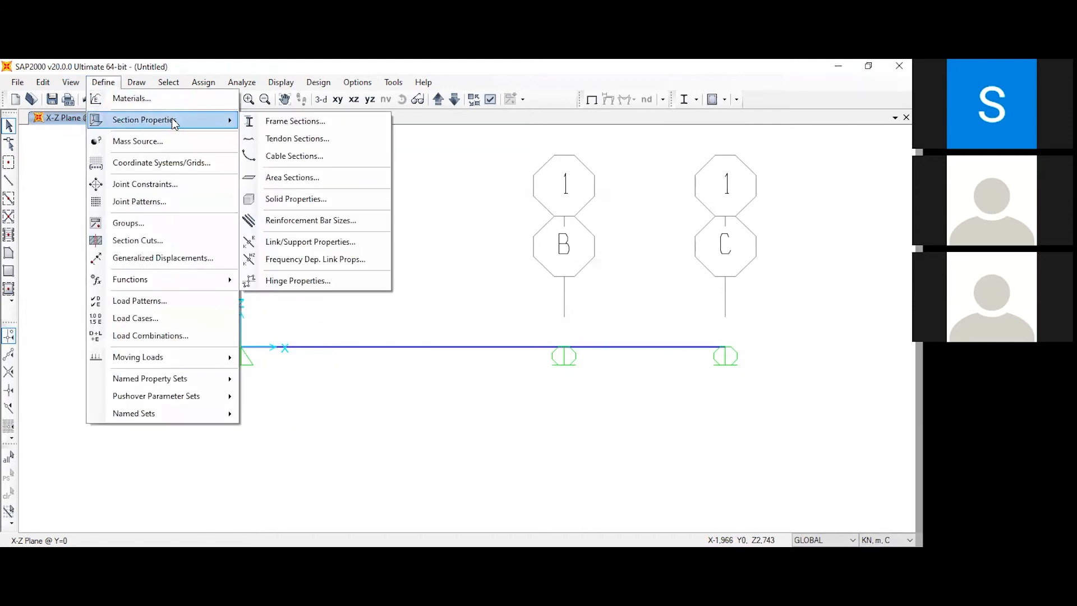
{"action": "left_click", "coordinate": [256, 122]}
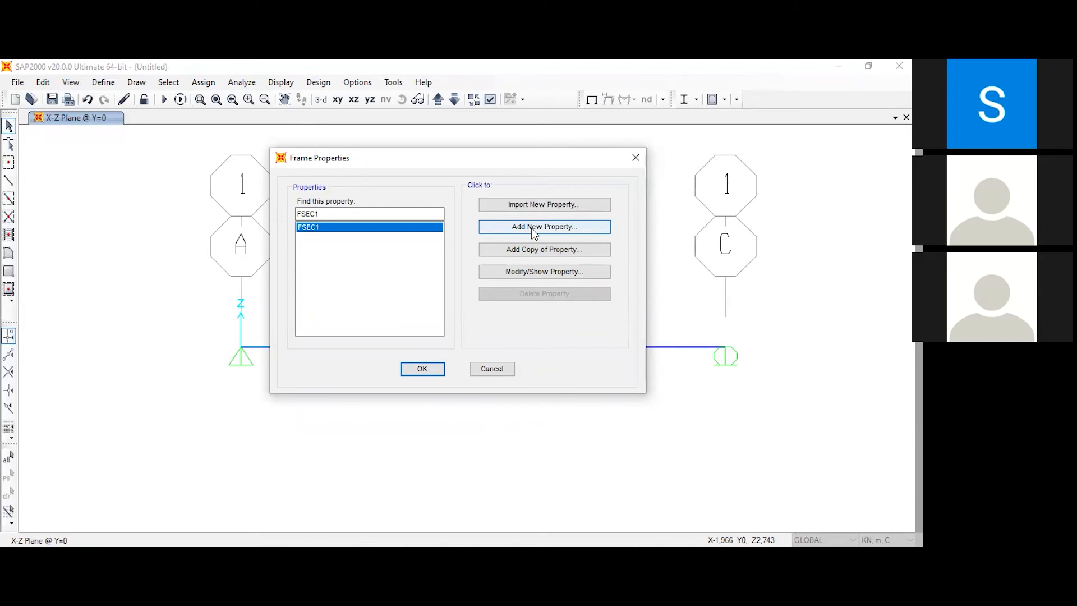
{"action": "left_click", "coordinate": [531, 228]}
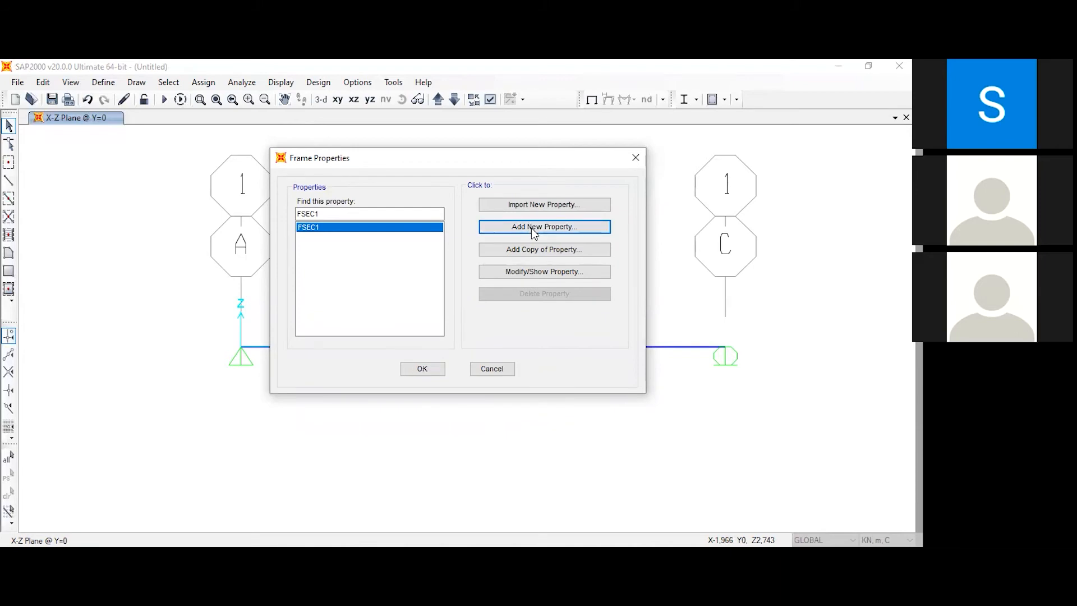
{"action": "left_click", "coordinate": [560, 180]}
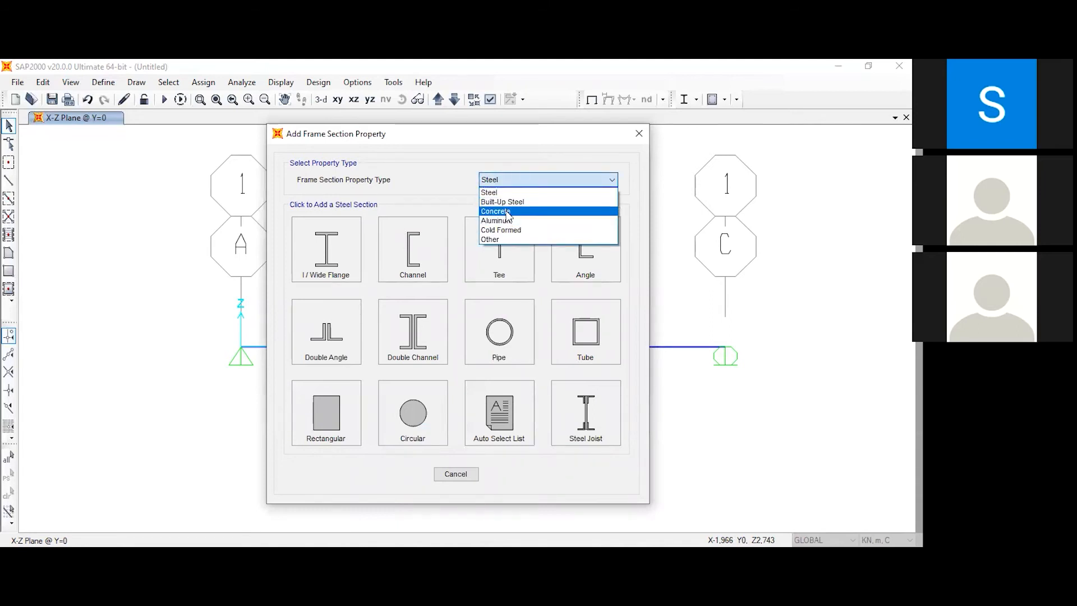
{"action": "left_click", "coordinate": [508, 212]}
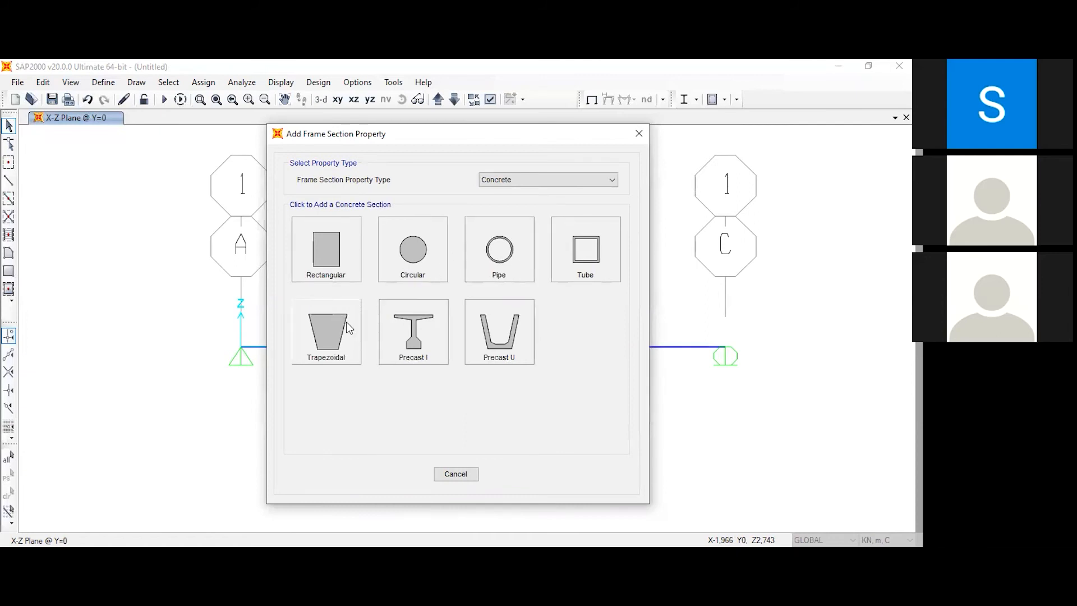
{"action": "left_click", "coordinate": [328, 262]}
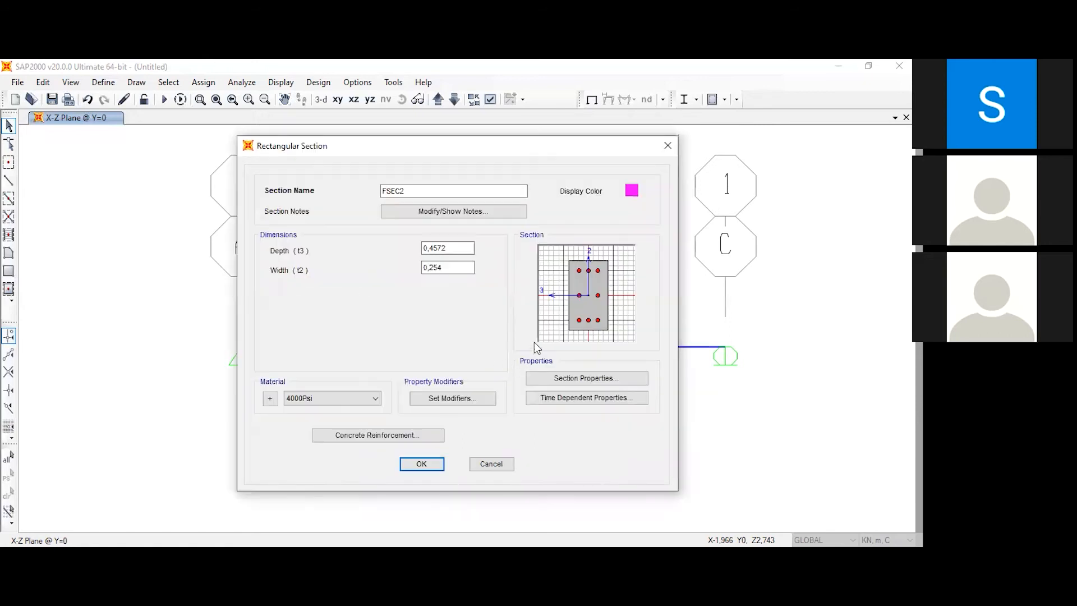
Step: Give the rectangular section the Concrete material, name it "Balok Tak Bermassa", and save it
{"action": "left_click", "coordinate": [363, 398]}
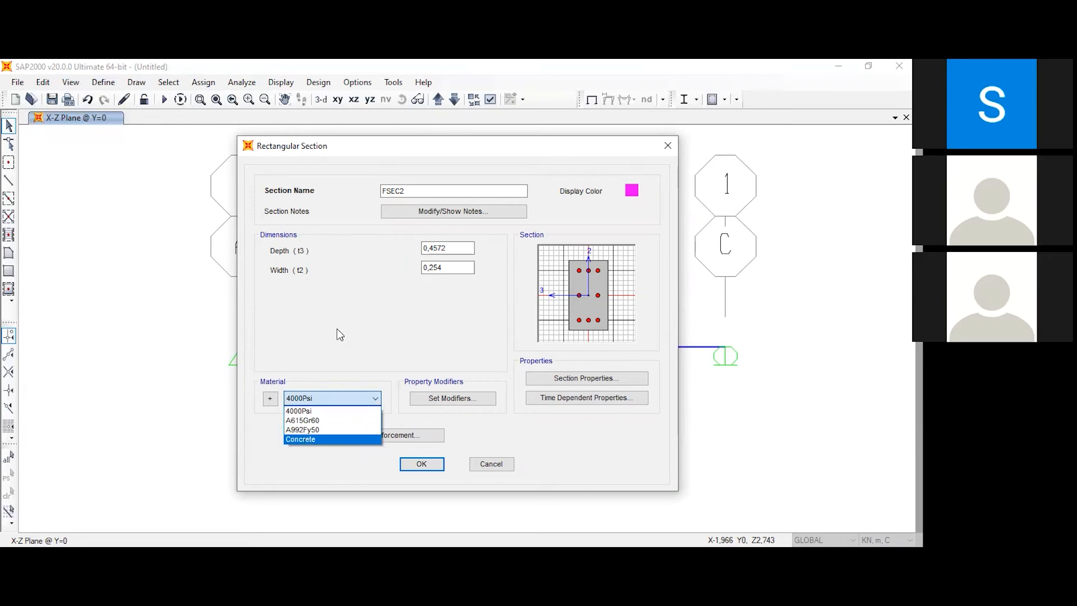
{"action": "left_click", "coordinate": [391, 203]}
{"action": "left_click", "coordinate": [407, 191]}
{"action": "double_click", "coordinate": [407, 191]}
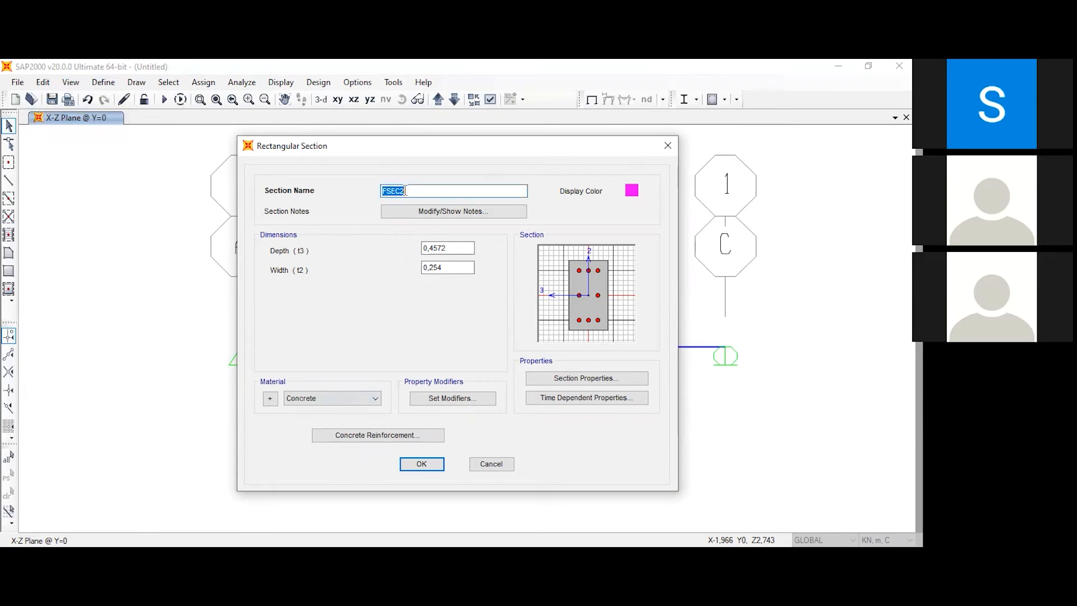
{"action": "type", "text": "Balok Tak Bermassa"}
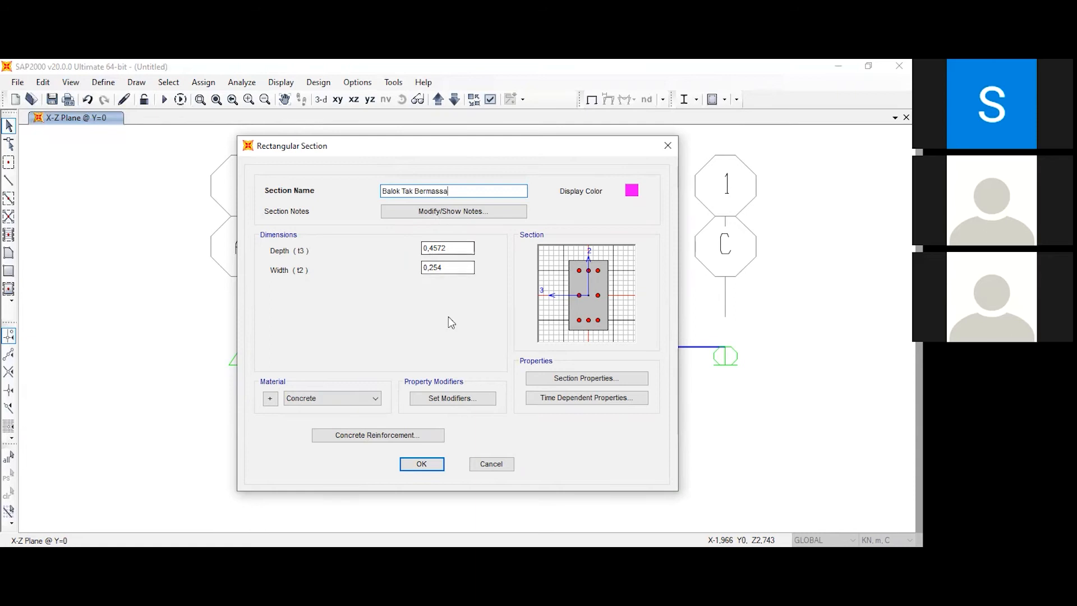
{"action": "left_click", "coordinate": [429, 463]}
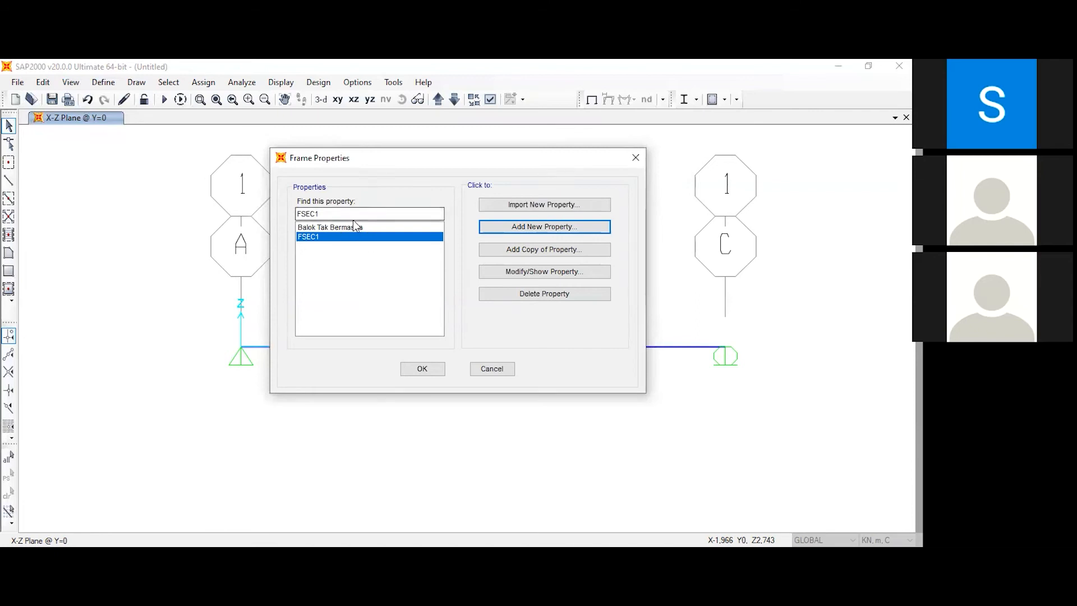
{"action": "left_click", "coordinate": [423, 375]}
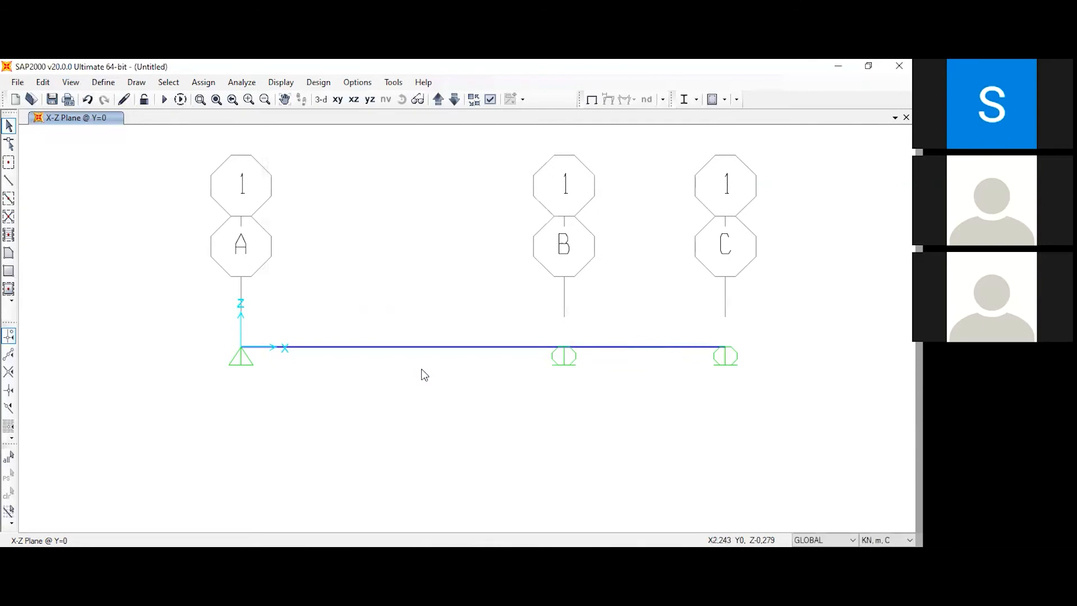
{"action": "left_click", "coordinate": [108, 84]}
{"action": "mouse_move", "coordinate": [152, 114]}
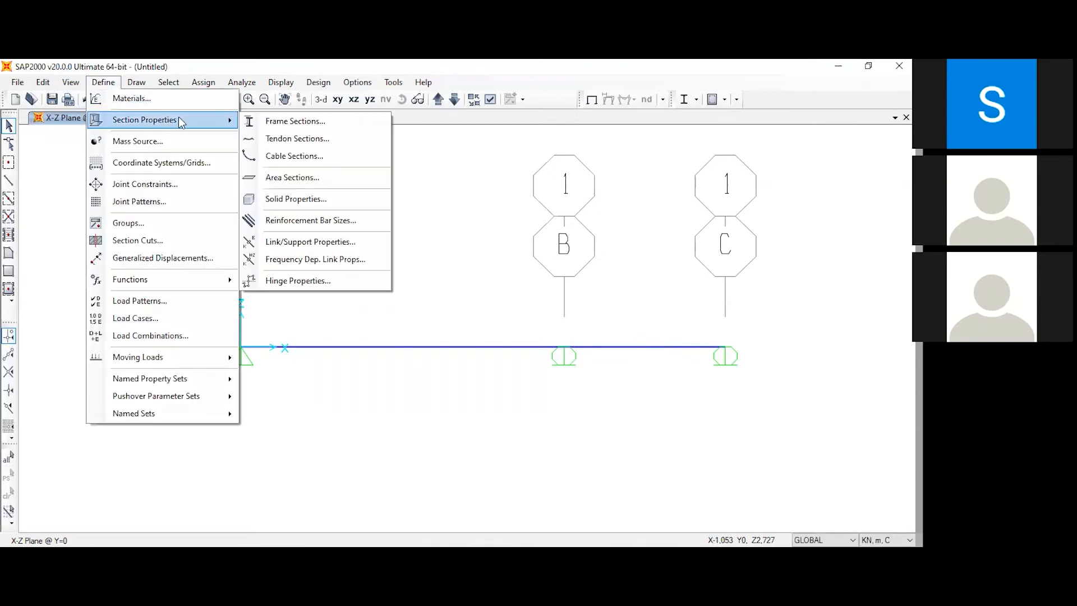
{"action": "left_click", "coordinate": [407, 348]}
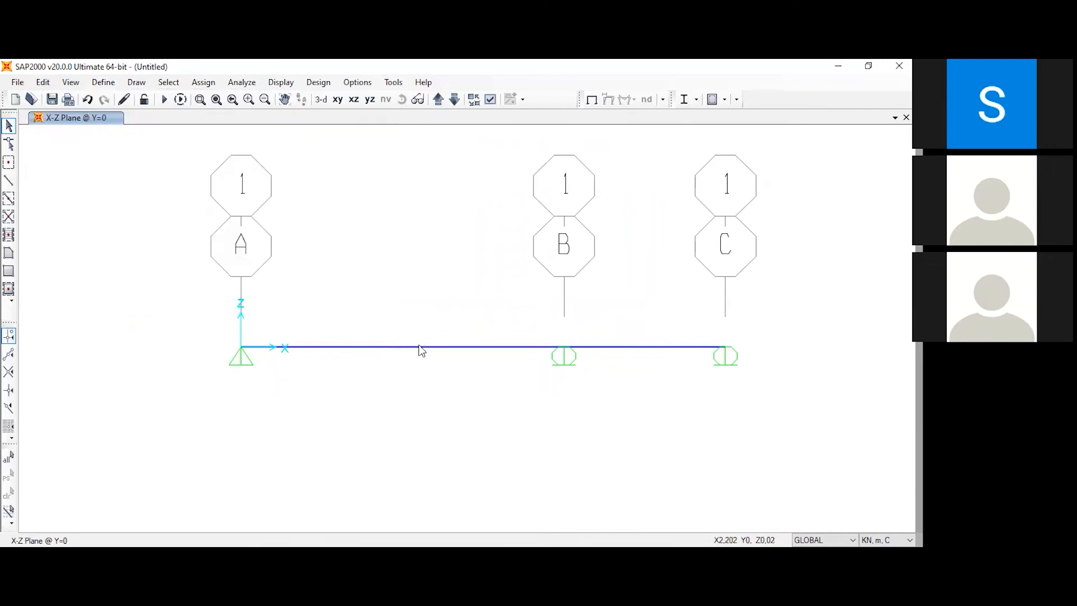
Step: Assign the "Balok Tak Bermassa" frame section to both beam spans
{"action": "left_click", "coordinate": [421, 347]}
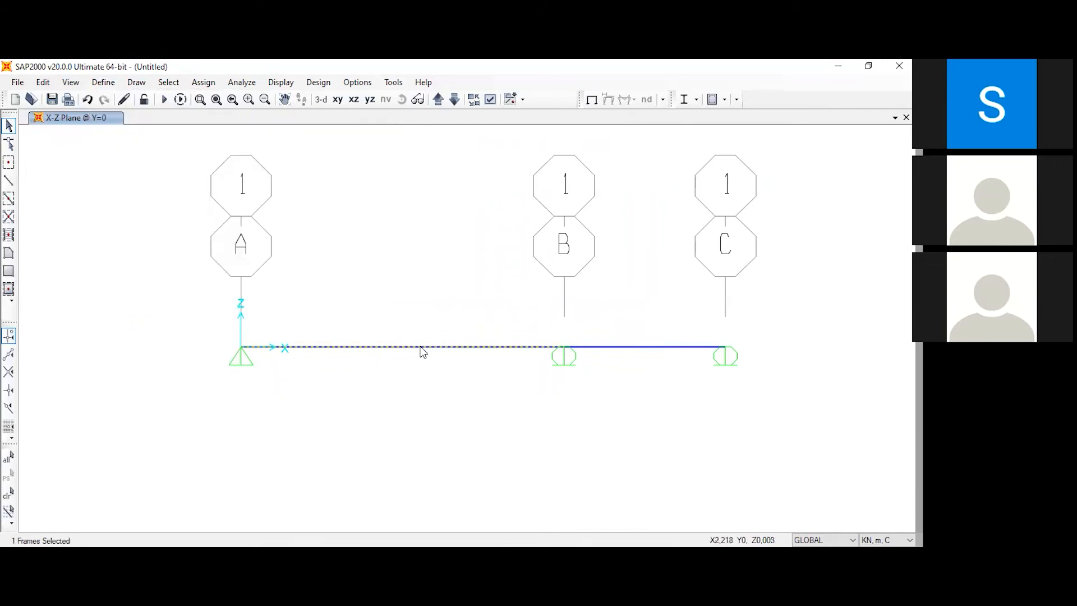
{"action": "left_click", "coordinate": [606, 348]}
{"action": "left_click", "coordinate": [202, 85]}
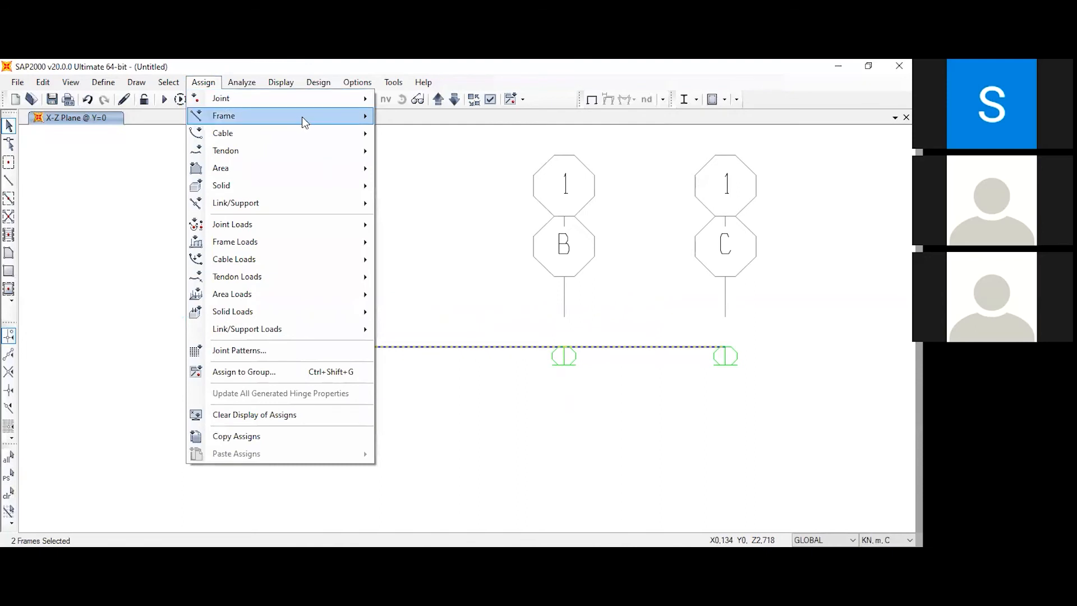
{"action": "mouse_move", "coordinate": [331, 120]}
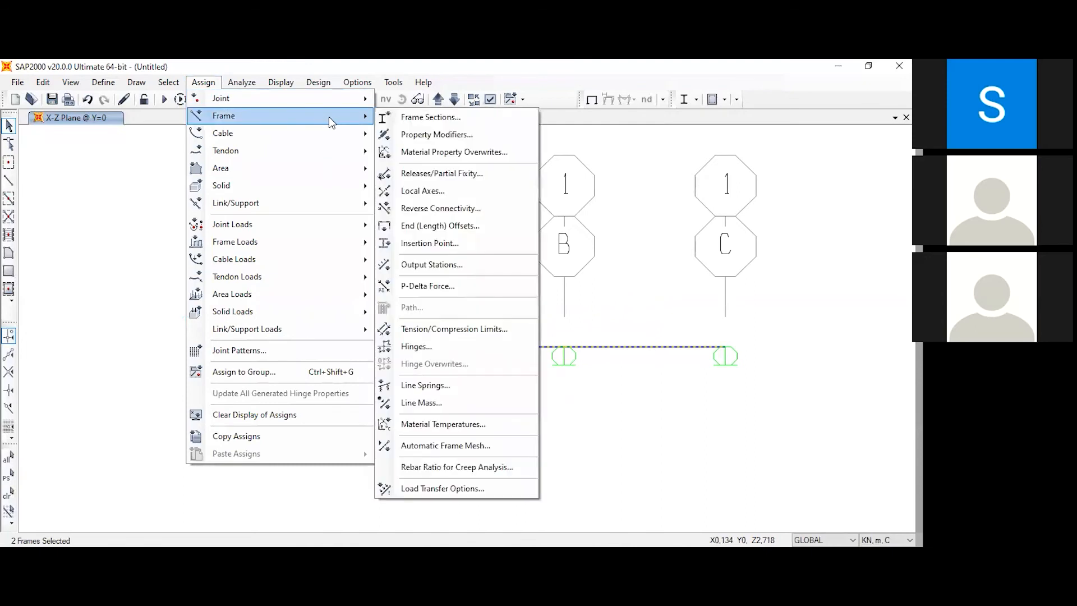
{"action": "left_click", "coordinate": [399, 117]}
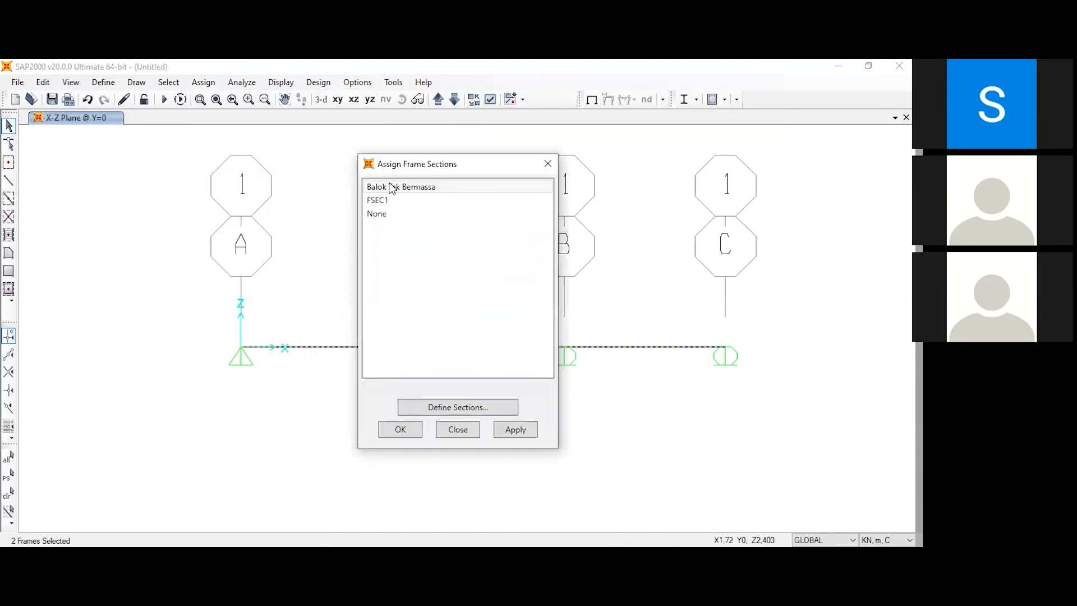
{"action": "left_click", "coordinate": [393, 187]}
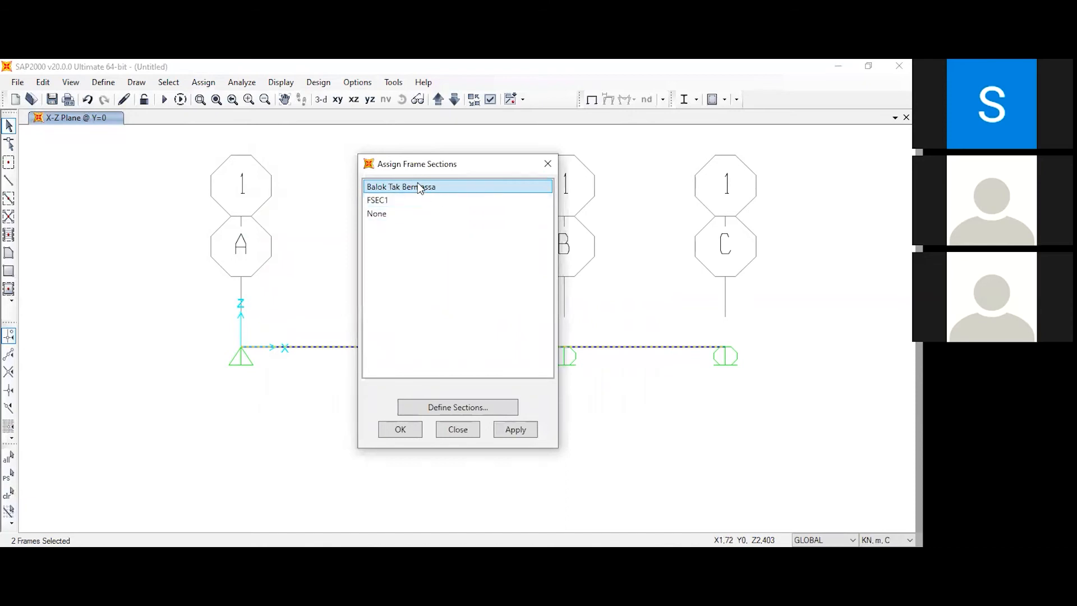
{"action": "left_click", "coordinate": [398, 430]}
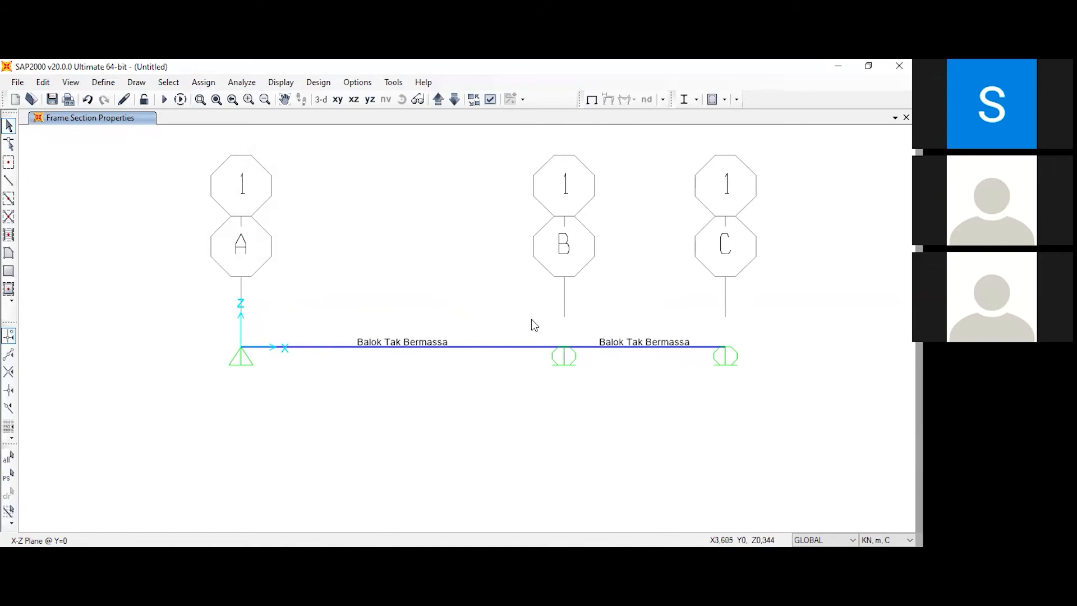
Step: Start a frame point load on the span between grids A and B with Gravity direction and Force load type
{"action": "left_click", "coordinate": [493, 348]}
{"action": "left_click", "coordinate": [205, 83]}
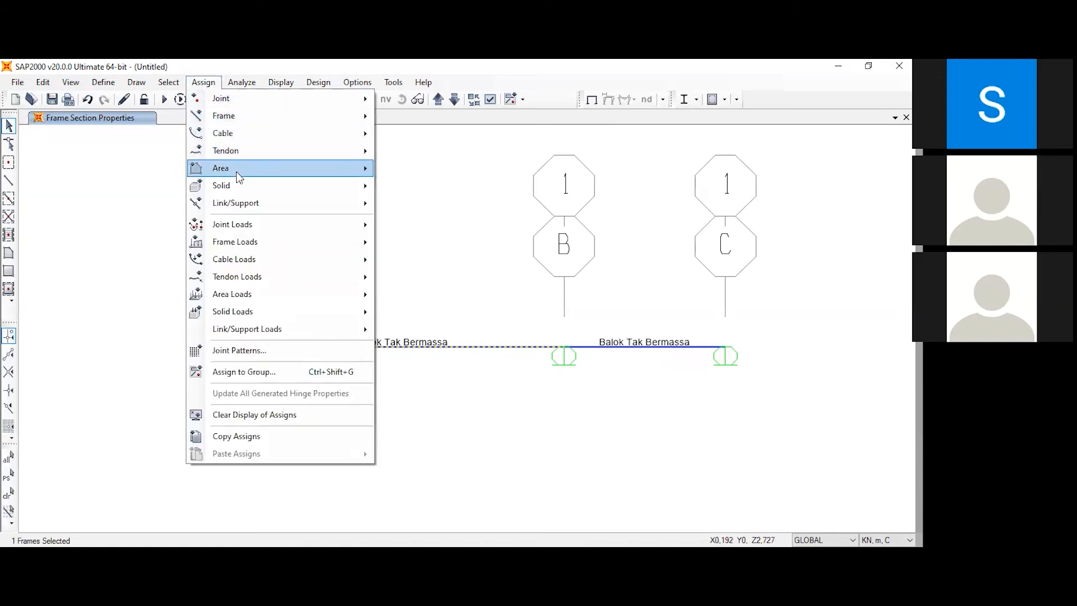
{"action": "mouse_move", "coordinate": [260, 241]}
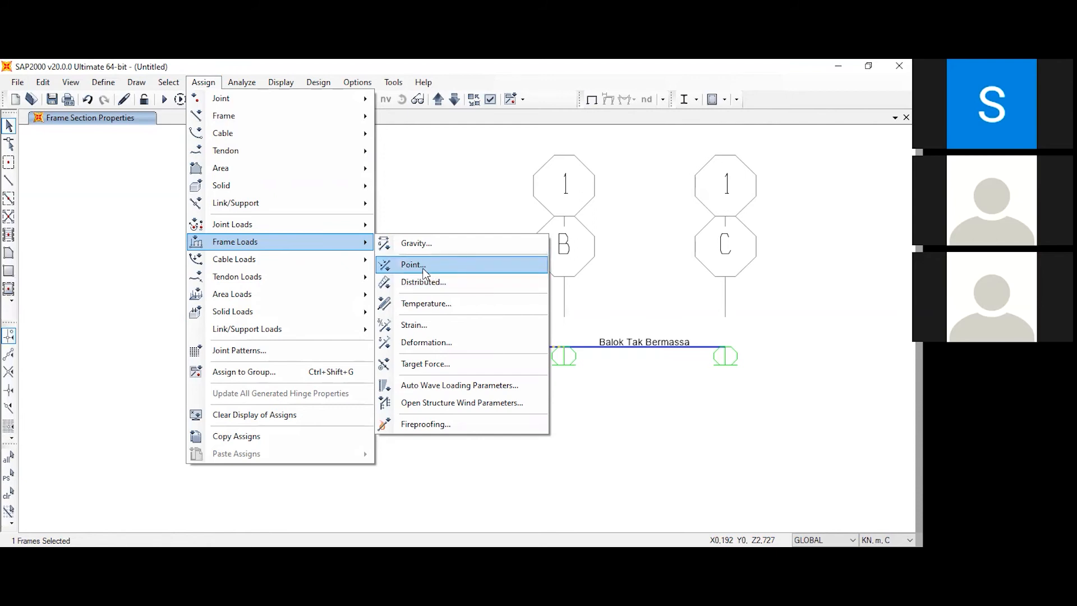
{"action": "left_click", "coordinate": [424, 270]}
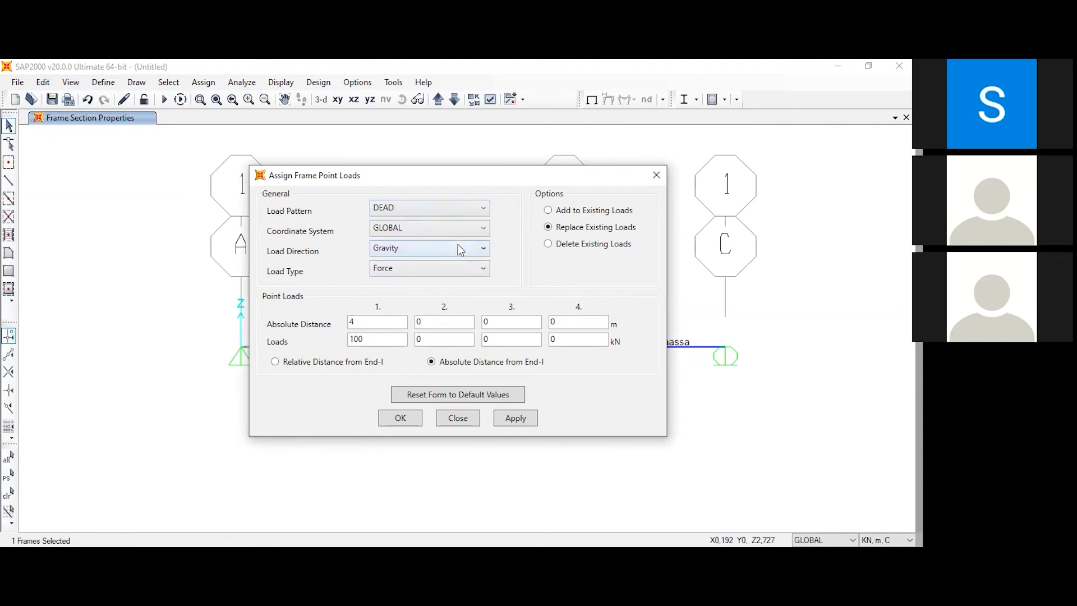
{"action": "left_click", "coordinate": [473, 249]}
{"action": "left_click", "coordinate": [474, 249]}
{"action": "left_click", "coordinate": [476, 250]}
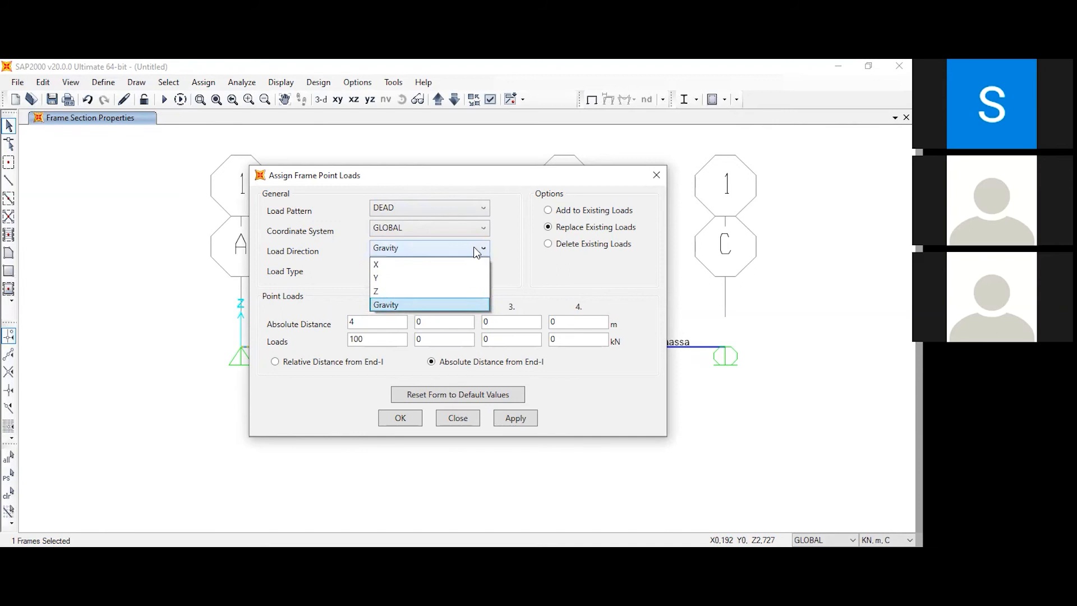
{"action": "left_click", "coordinate": [435, 306]}
{"action": "left_click", "coordinate": [417, 274]}
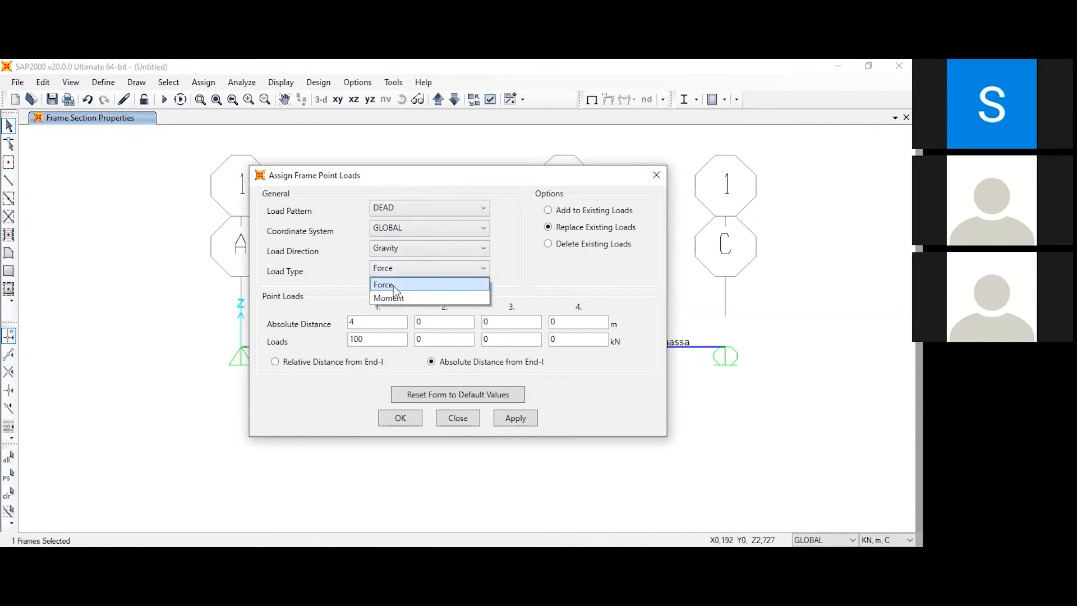
{"action": "left_click", "coordinate": [395, 287]}
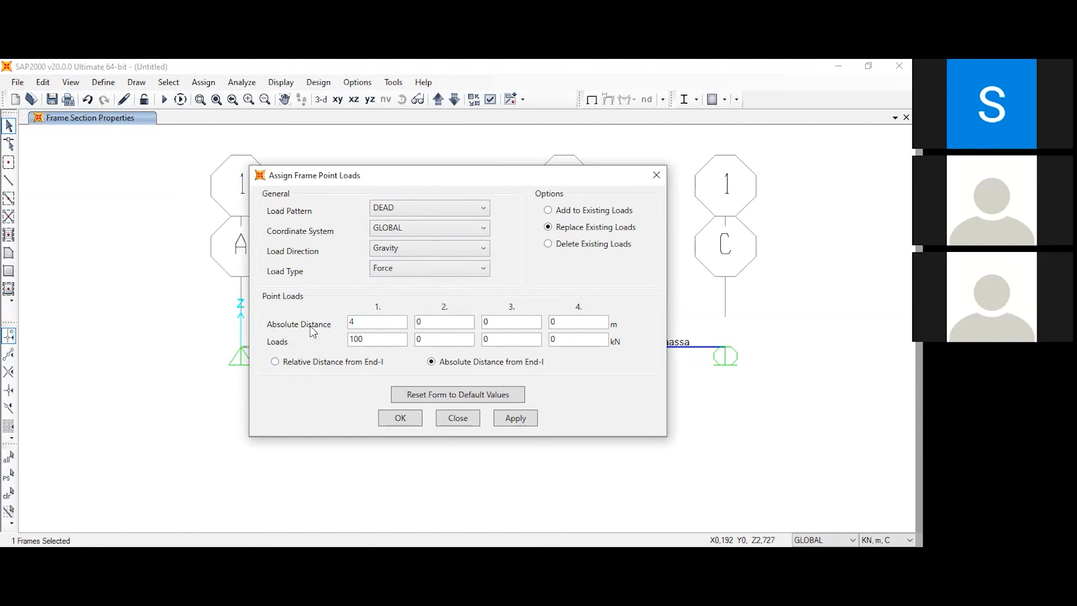
Step: Place the 100 kN point load at an absolute distance of 2 m from End-I and assign it to the span
{"action": "left_click", "coordinate": [275, 362]}
{"action": "left_click", "coordinate": [431, 362]}
{"action": "left_click", "coordinate": [276, 362]}
{"action": "left_click", "coordinate": [432, 362]}
{"action": "double_click", "coordinate": [356, 323]}
{"action": "type", "text": "2"}
{"action": "left_click", "coordinate": [404, 418]}
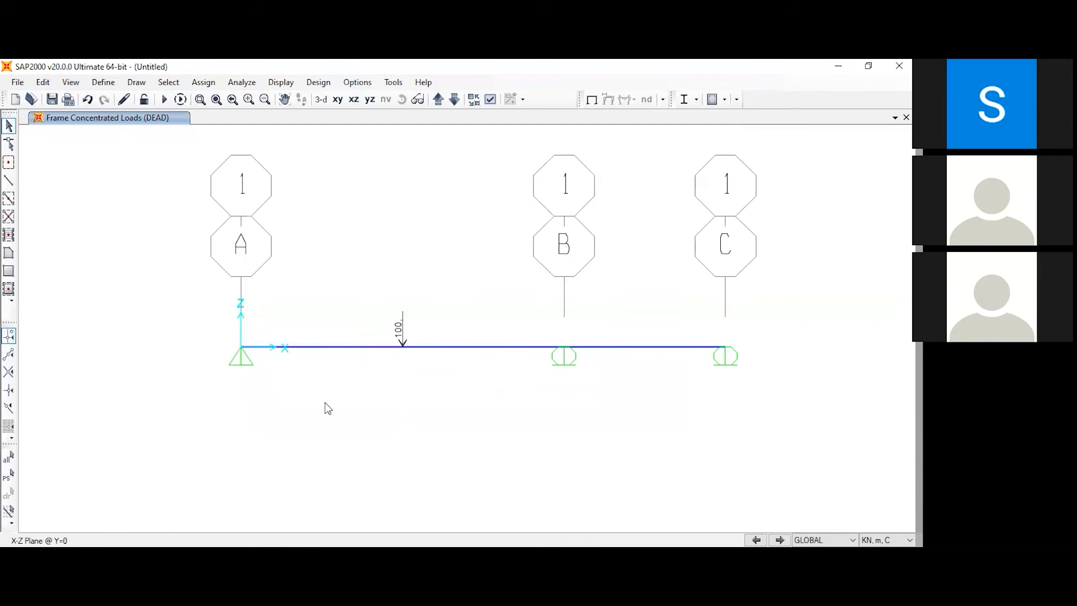
Step: Assign a distributed gravity load of 100 kN/m from 0 to 4 m along the span between grids A and B
{"action": "left_click", "coordinate": [459, 348]}
{"action": "left_click", "coordinate": [199, 84]}
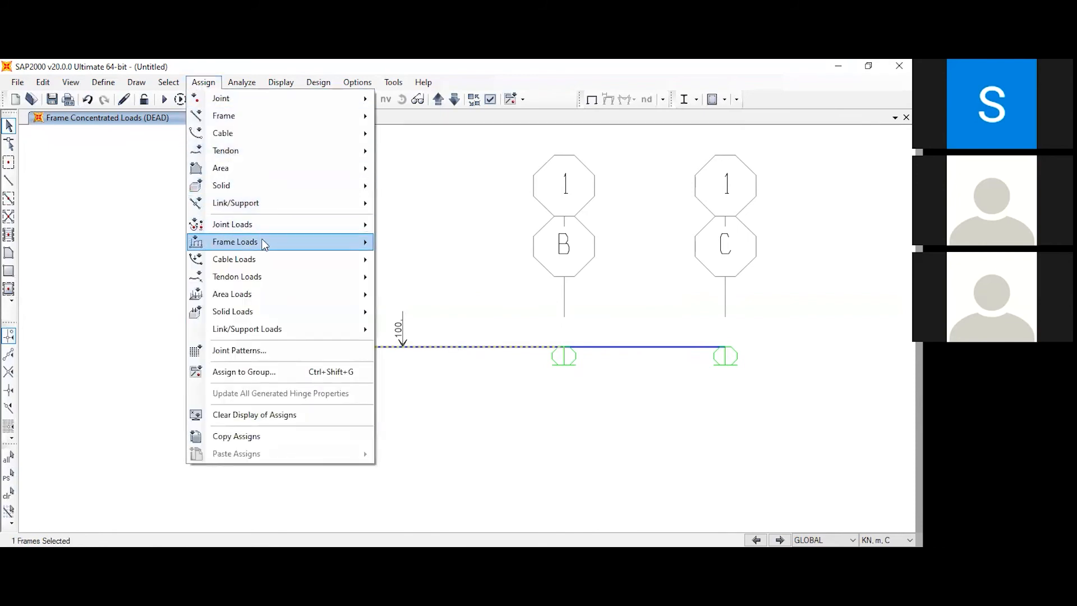
{"action": "mouse_move", "coordinate": [311, 242]}
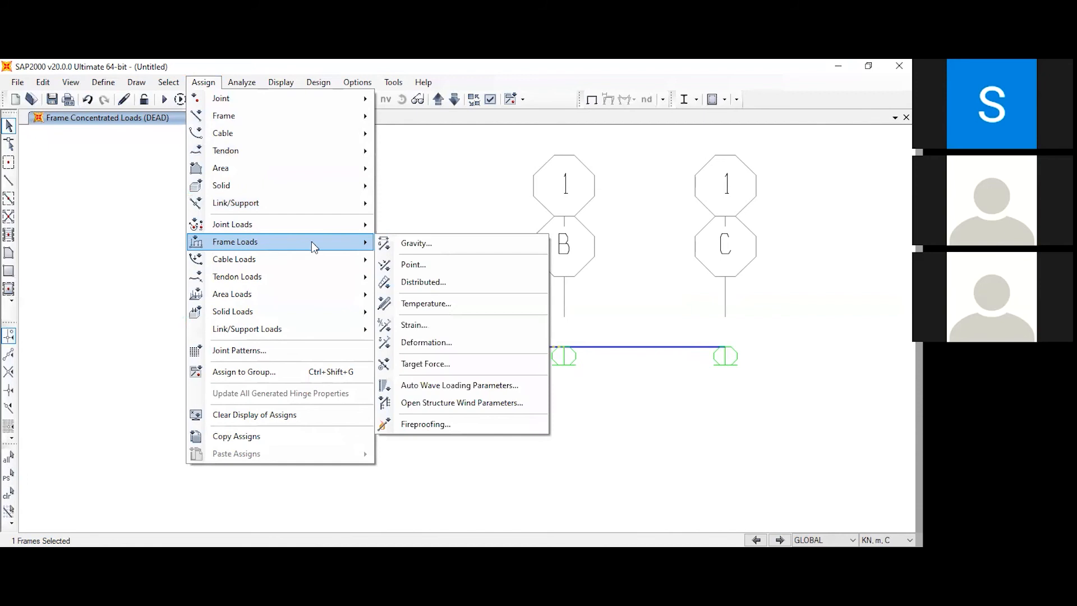
{"action": "left_click", "coordinate": [411, 281]}
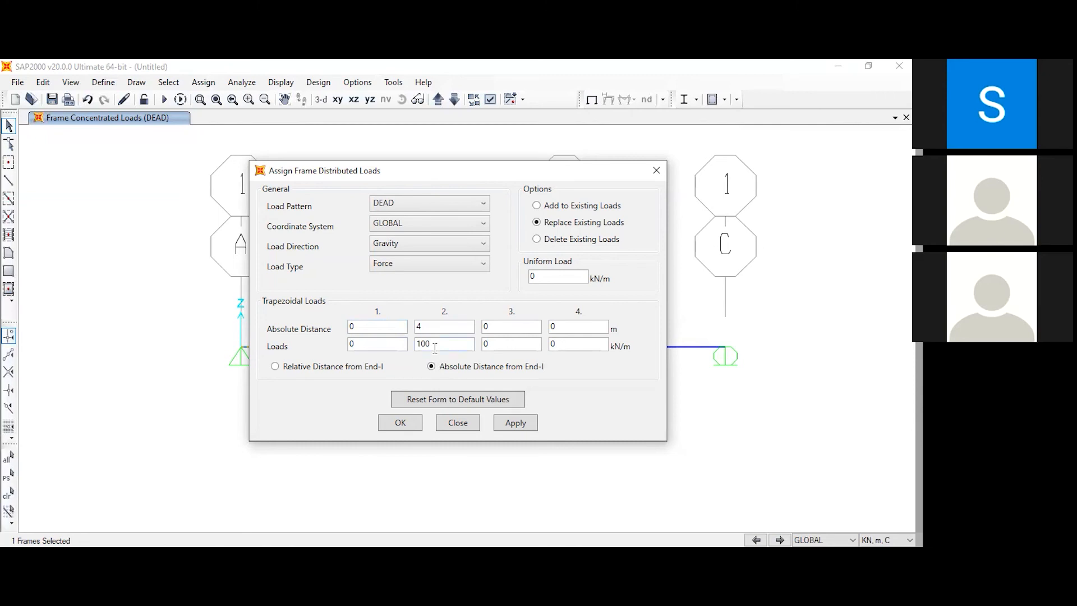
{"action": "double_click", "coordinate": [379, 344]}
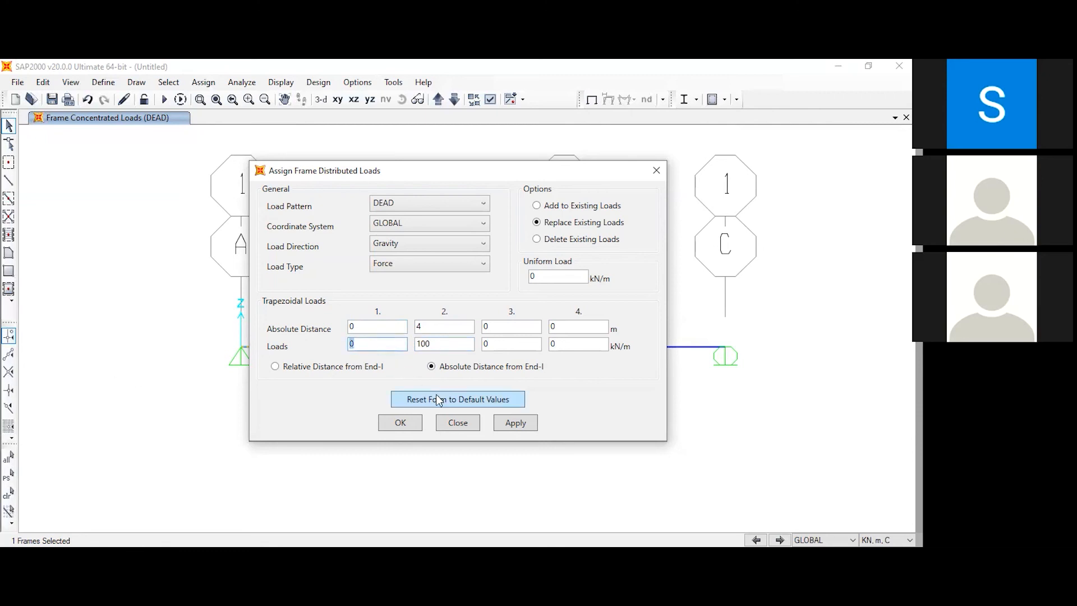
{"action": "type", "text": "100"}
{"action": "left_click", "coordinate": [408, 424]}
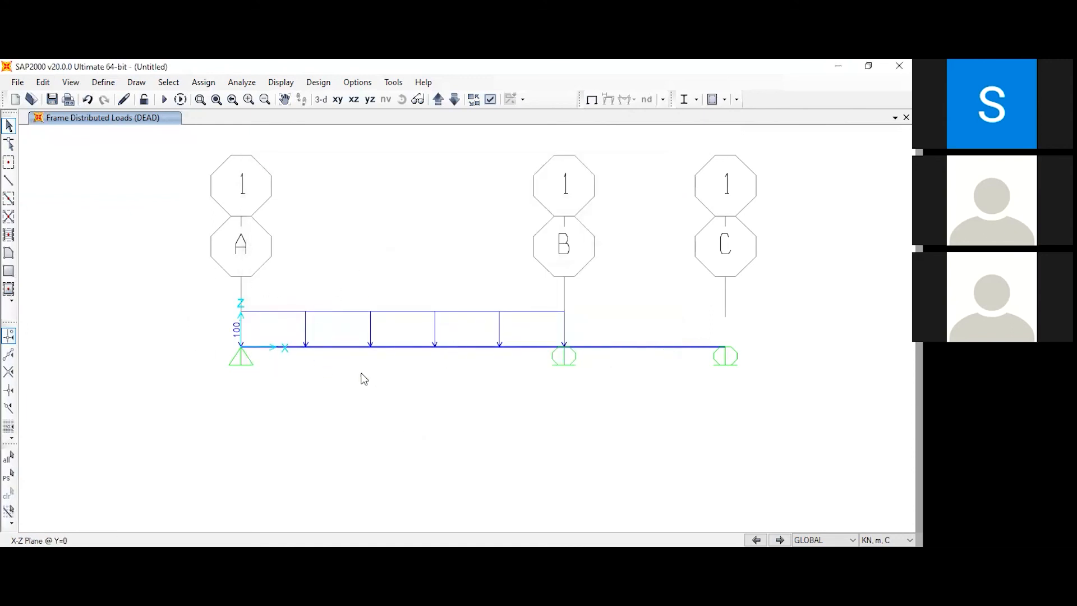
Step: Replace the distributed load between grids A and B with a triangular gravity load from 0 kN/m at 0 m to 100 kN/m at 4 m
{"action": "left_click", "coordinate": [407, 348]}
{"action": "left_click", "coordinate": [203, 82]}
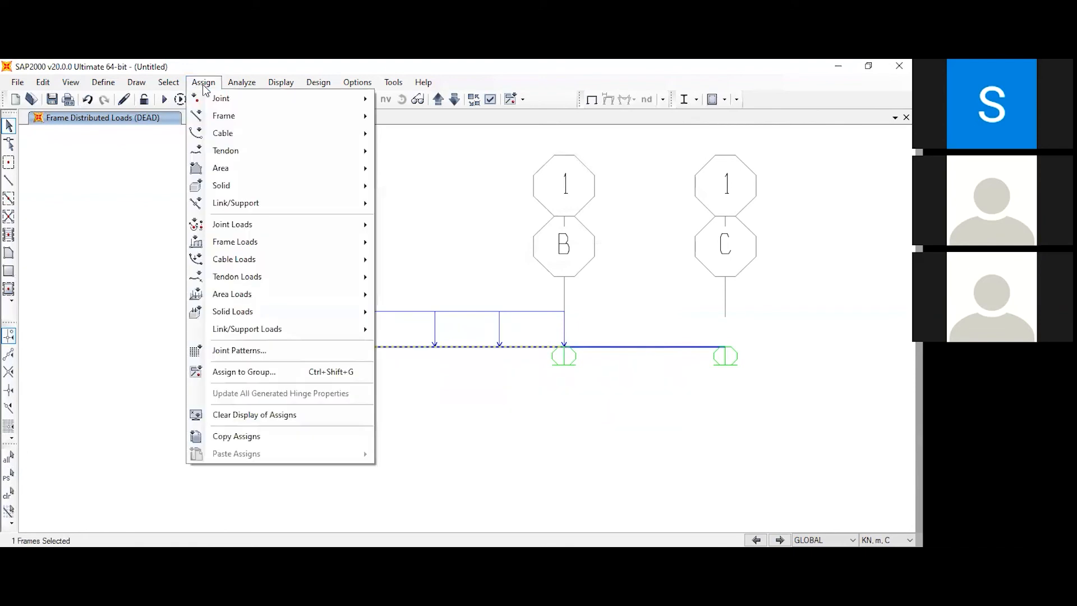
{"action": "mouse_move", "coordinate": [303, 238]}
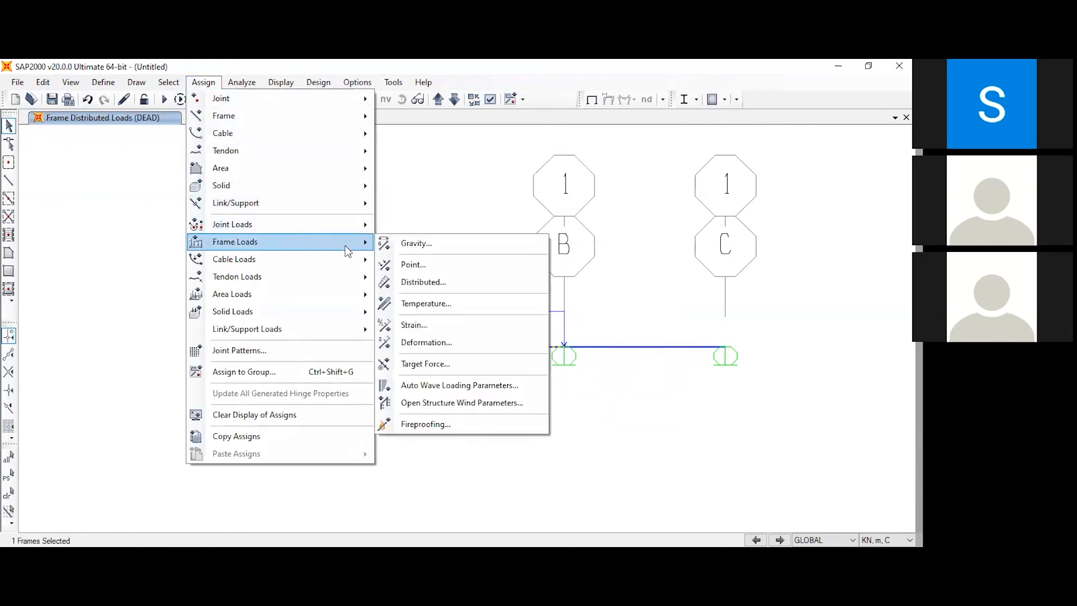
{"action": "left_click", "coordinate": [417, 282]}
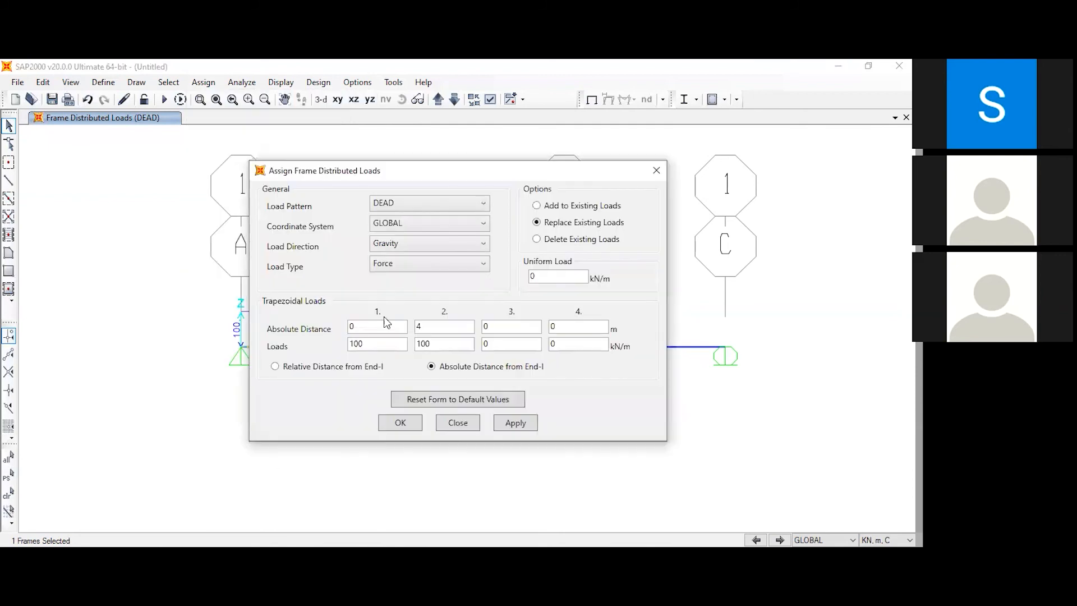
{"action": "double_click", "coordinate": [366, 344]}
{"action": "type", "text": "0"}
{"action": "left_click", "coordinate": [390, 423]}
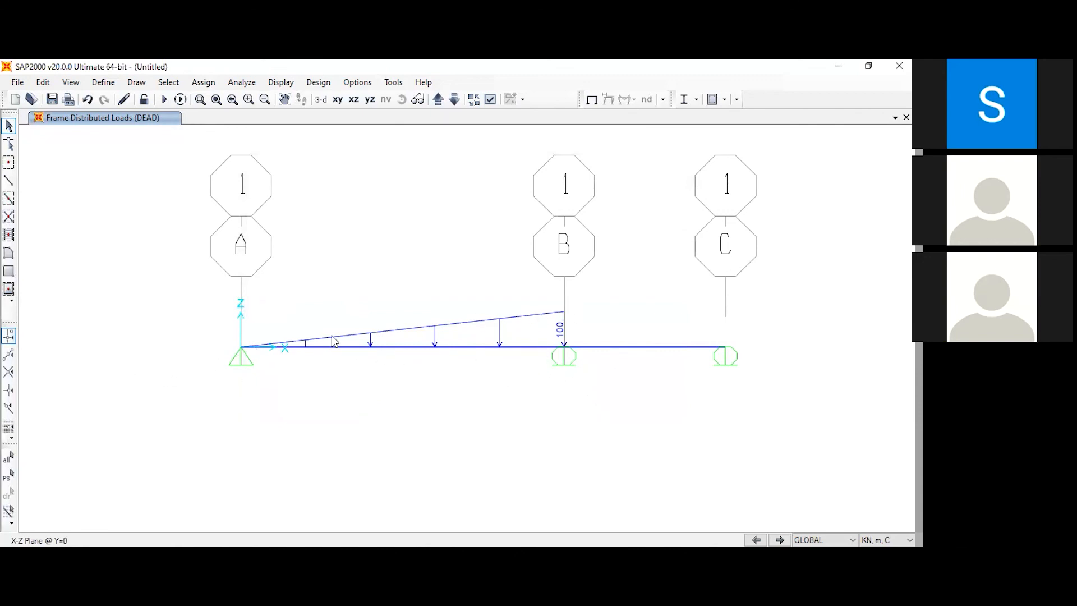
Step: Check the point and distributed loads assigned to the span between grids A and B in its line information
{"action": "right_click", "coordinate": [420, 347]}
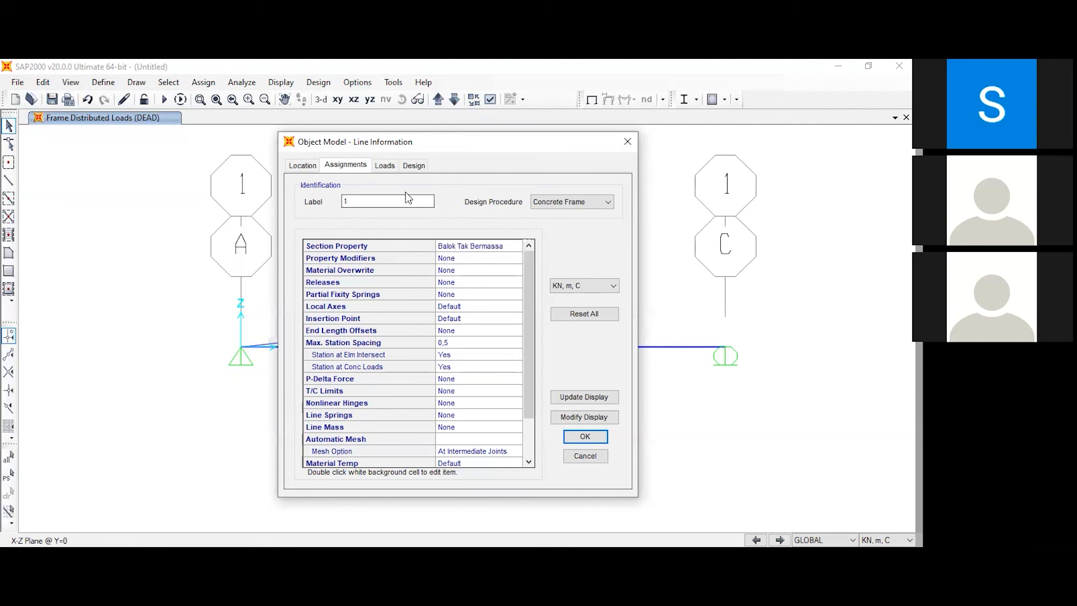
{"action": "left_click", "coordinate": [385, 165]}
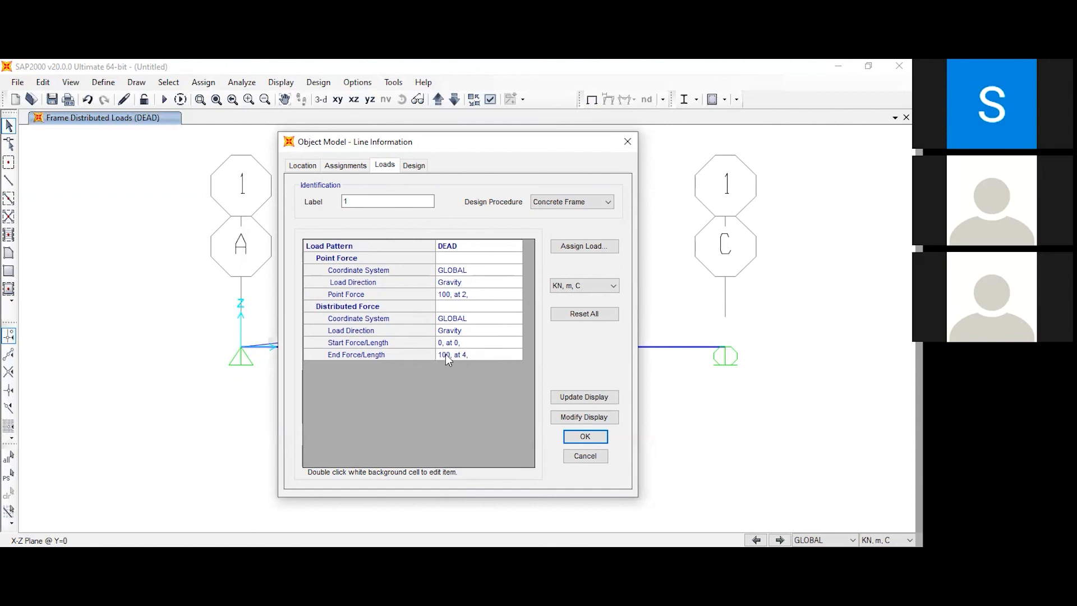
{"action": "left_click", "coordinate": [584, 436]}
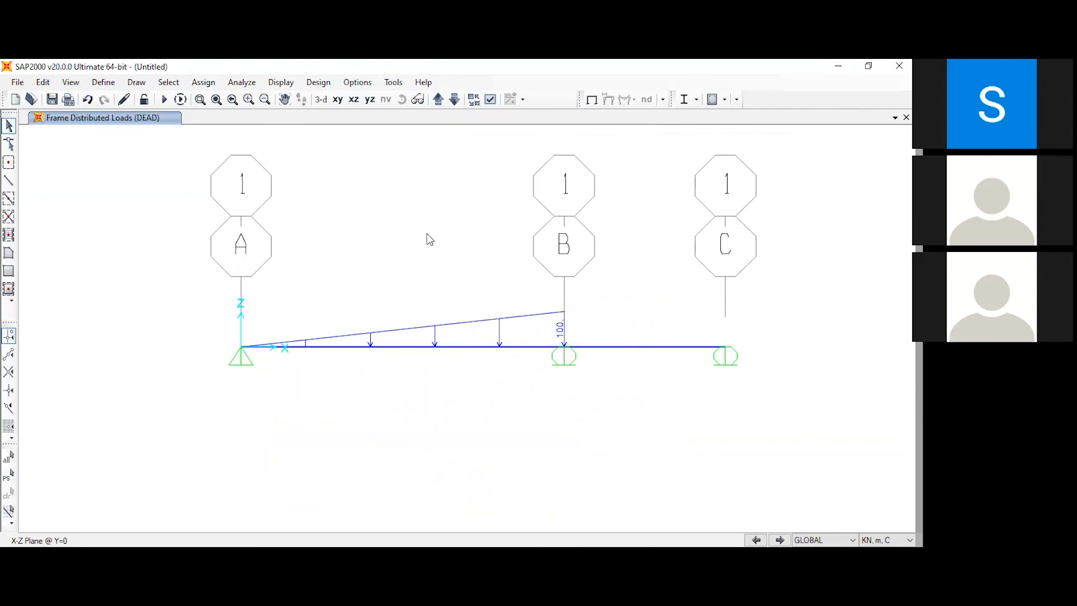
Step: Set the MODAL load case to Do Not Run and start the analysis with only the DEAD case
{"action": "left_click", "coordinate": [166, 101]}
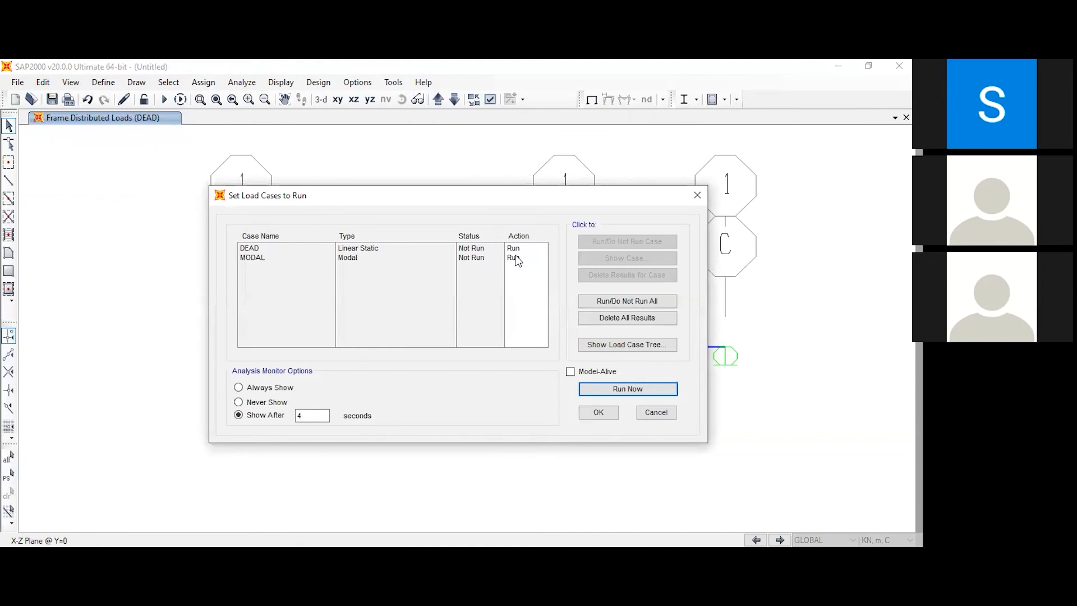
{"action": "left_click", "coordinate": [515, 258]}
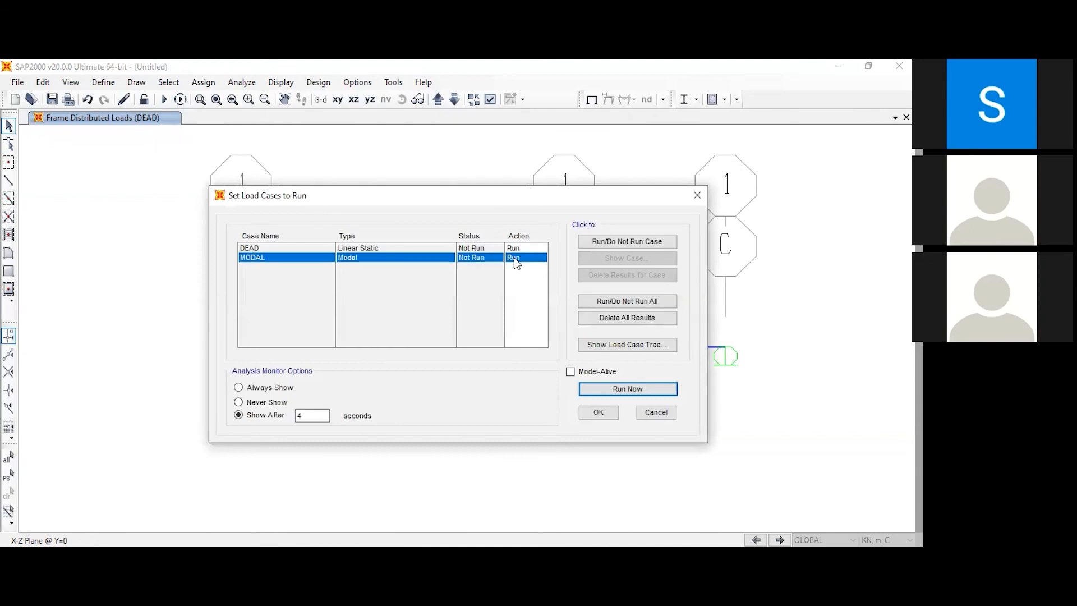
{"action": "left_click", "coordinate": [621, 241]}
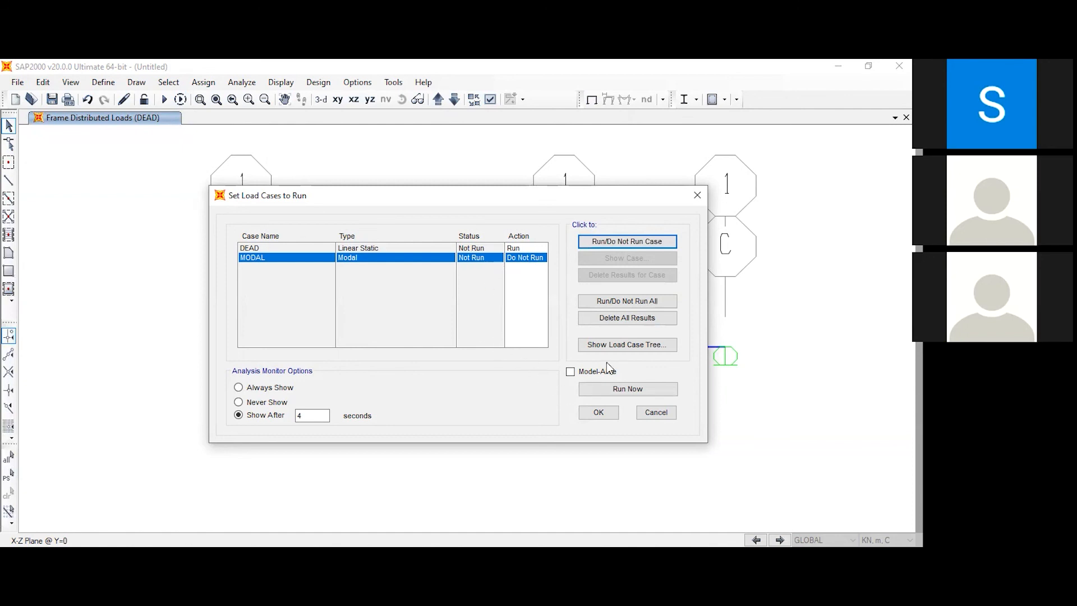
{"action": "left_click", "coordinate": [627, 392]}
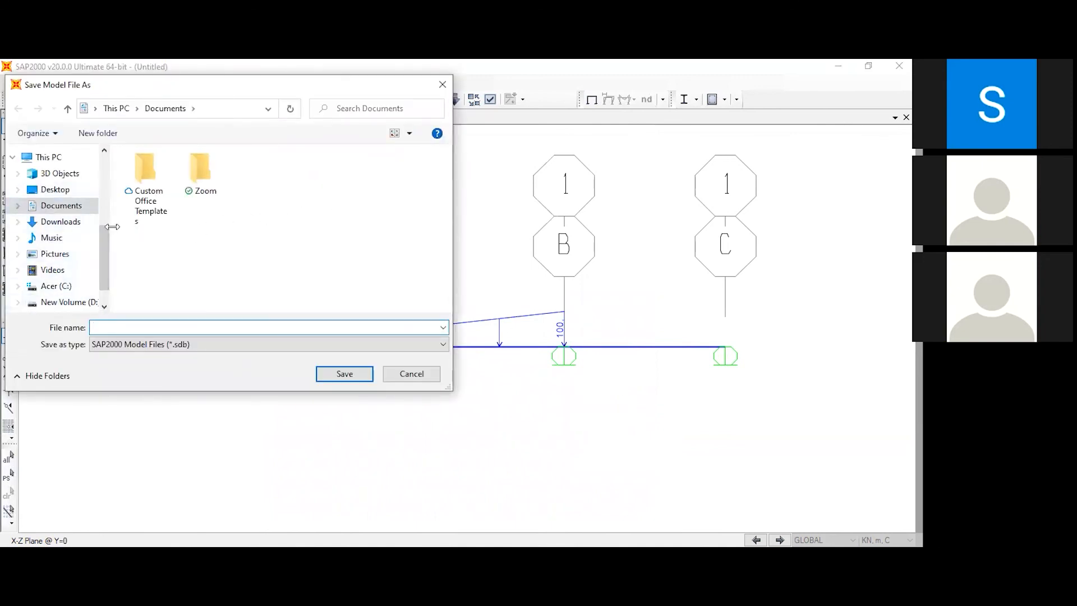
Step: Create a new folder named "SAP 2000" in Documents for the model file
{"action": "right_click", "coordinate": [289, 193]}
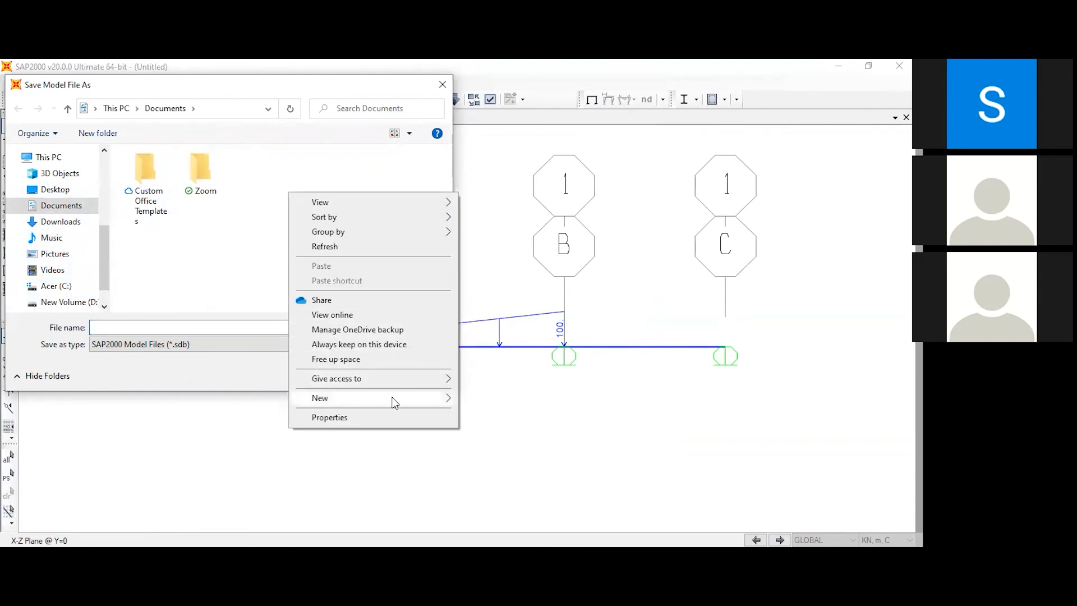
{"action": "left_click", "coordinate": [422, 399]}
{"action": "left_click", "coordinate": [487, 184]}
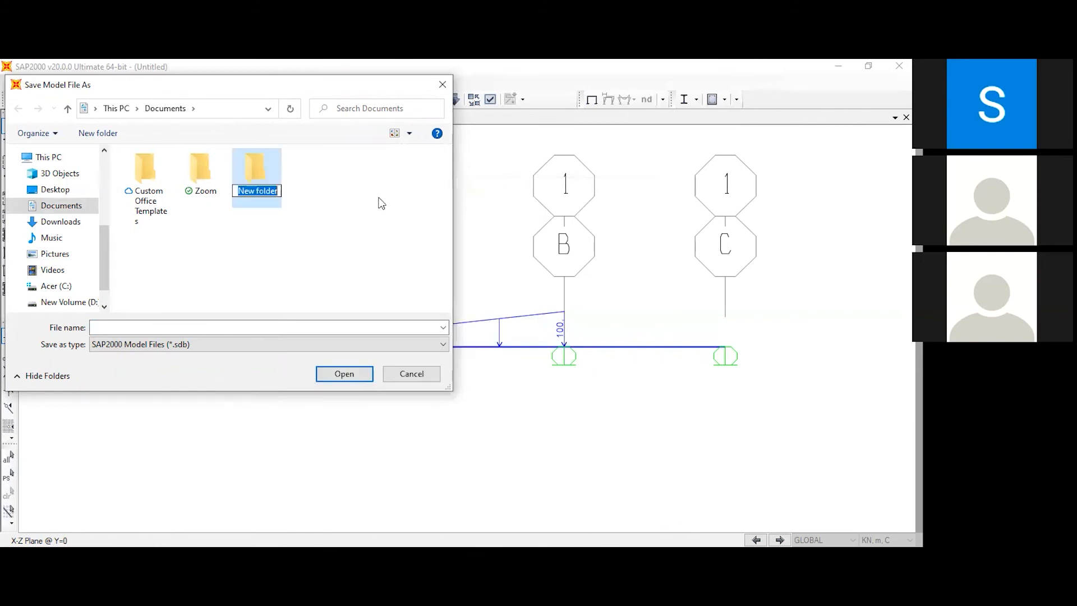
{"action": "type", "text": "SAP 2000"}
{"action": "key", "text": "Return"}
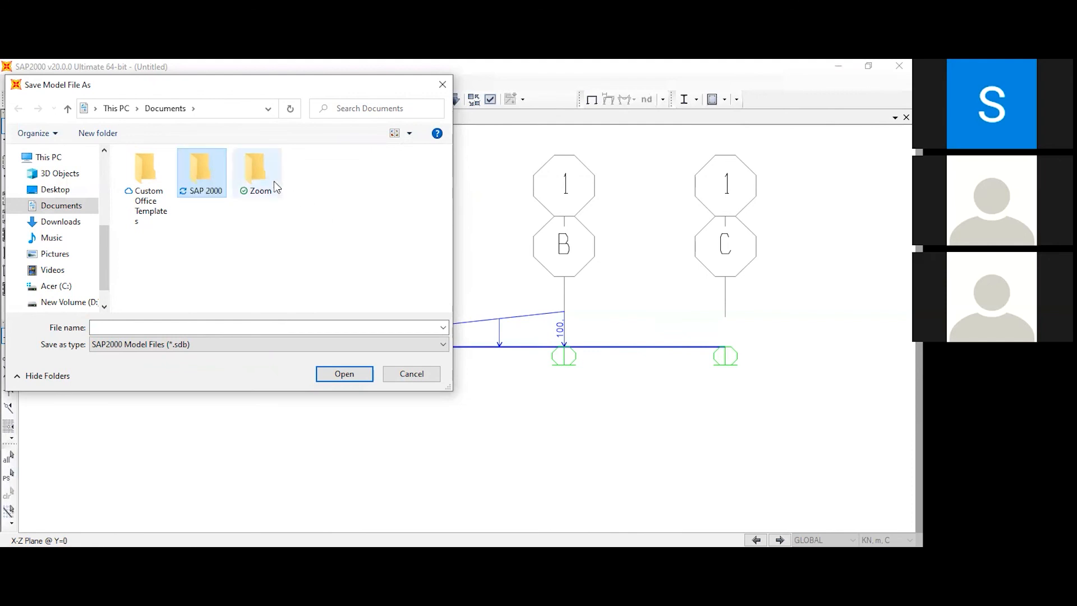
Step: Save the model as "Balok Tak Bermassa" in the SAP 2000 folder and let the analysis run to the deformed shape
{"action": "double_click", "coordinate": [196, 181]}
{"action": "left_click", "coordinate": [169, 327]}
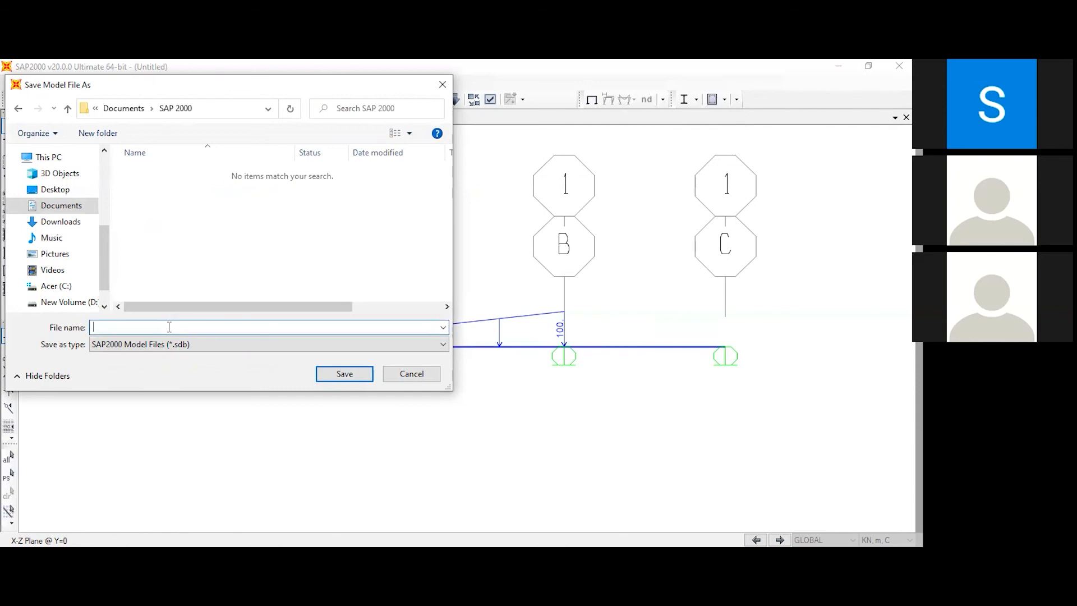
{"action": "type", "text": "Balok Tak Bermassa"}
{"action": "left_click", "coordinate": [340, 379]}
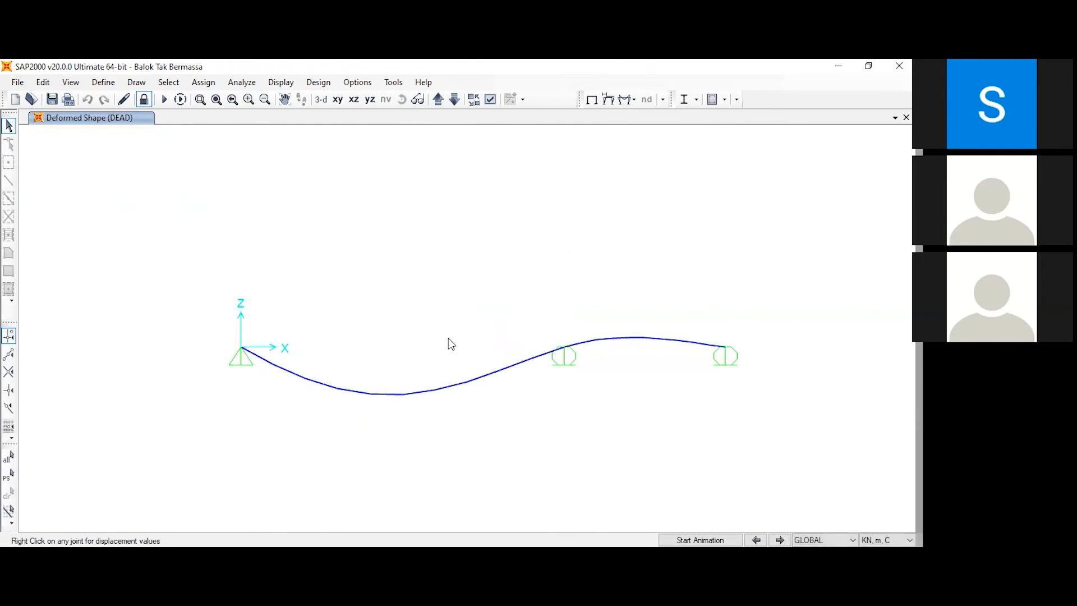
{"action": "middle_click_drag", "start_coordinate": [449, 338], "coordinate": [421, 343]}
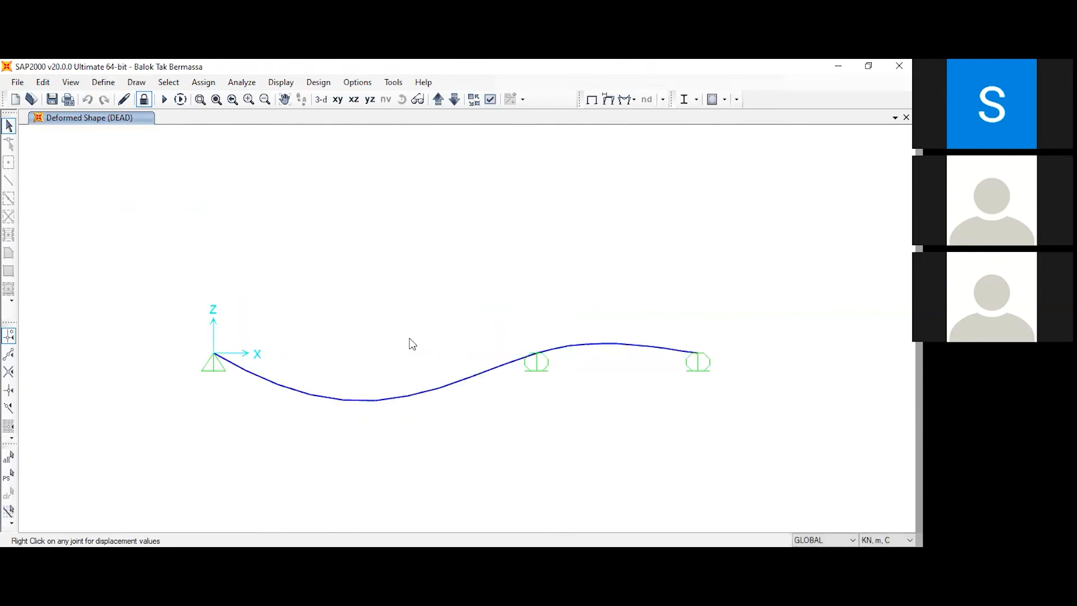